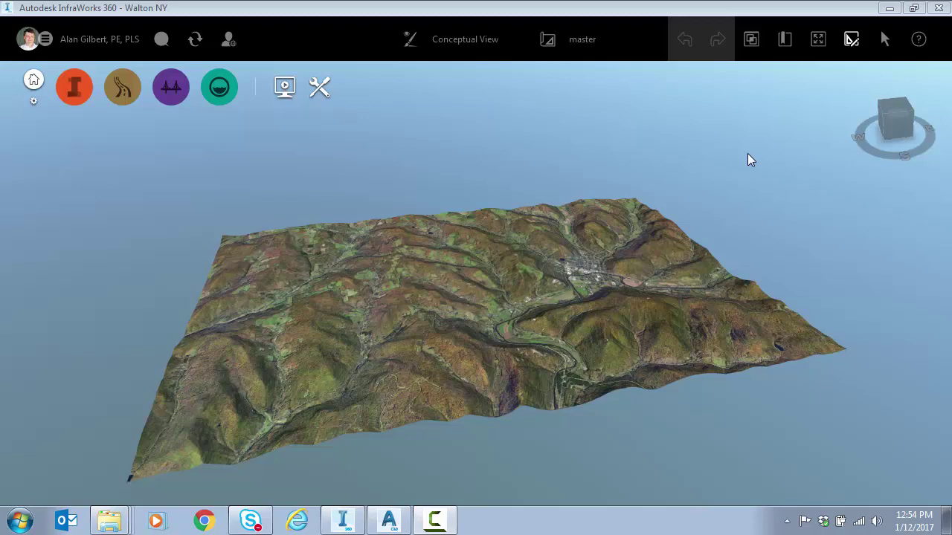
Open Model Builder from the home page and find walton,ny on its map.
left_click(33, 80)
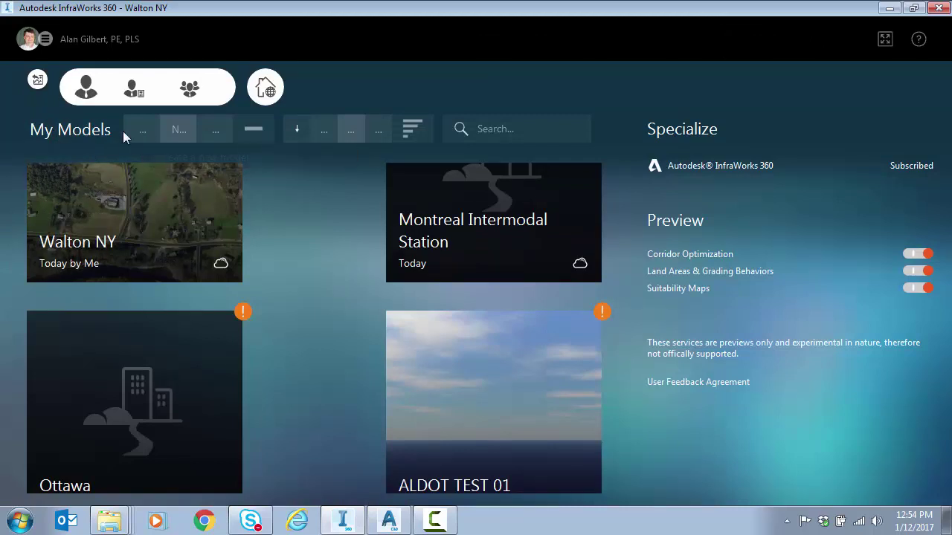
left_click(143, 131)
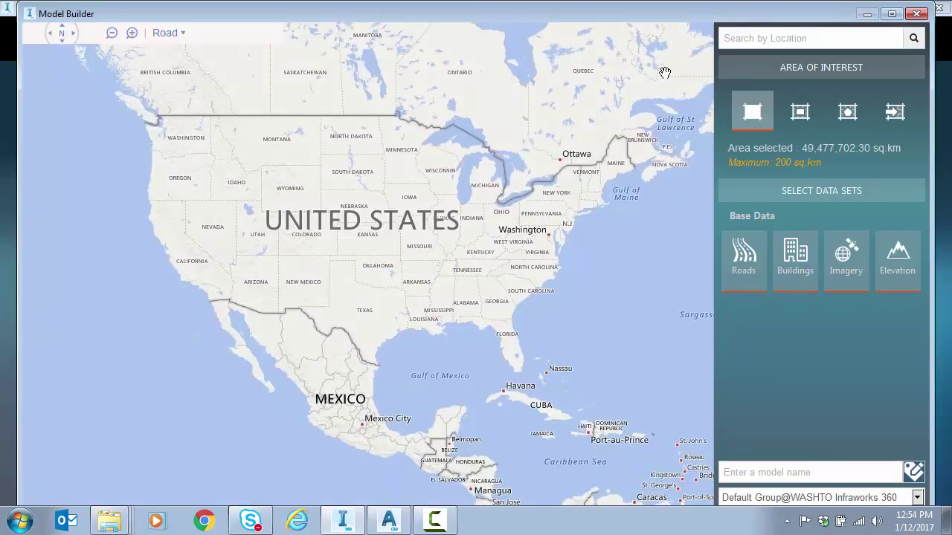
left_click(762, 36)
type("walton,ny")
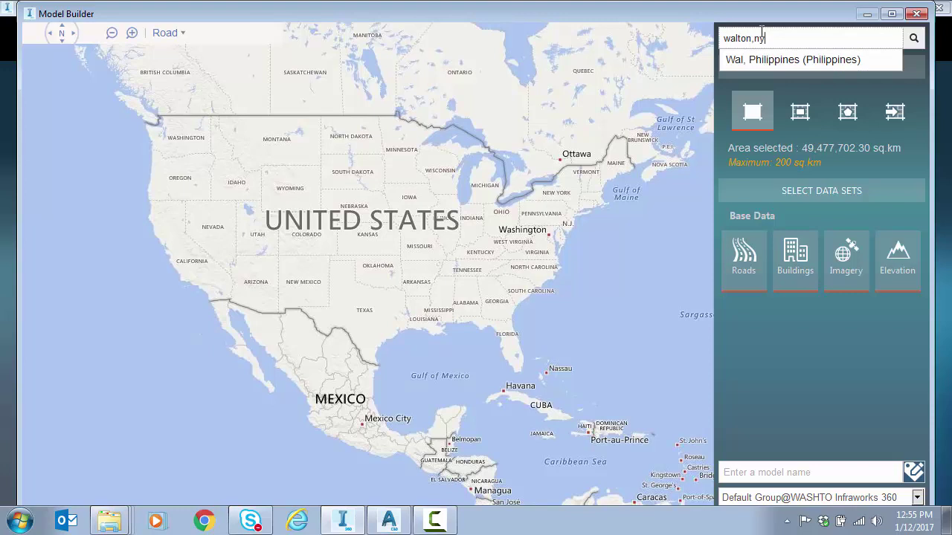
key("Return")
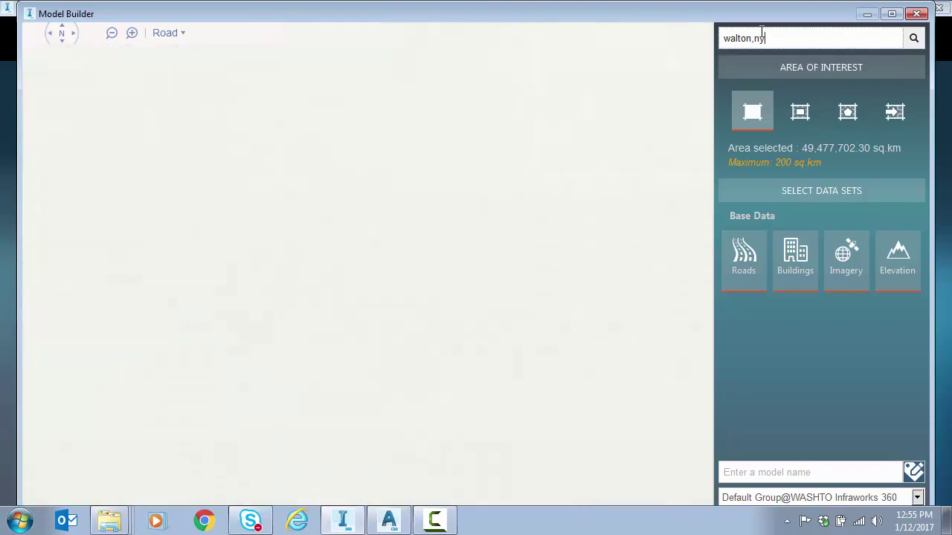
Outline a rectangular area of interest of about 3.27 sq.km over Walton and close Model Builder without creating a model.
left_click(799, 113)
left_click_drag(257, 126, 678, 470)
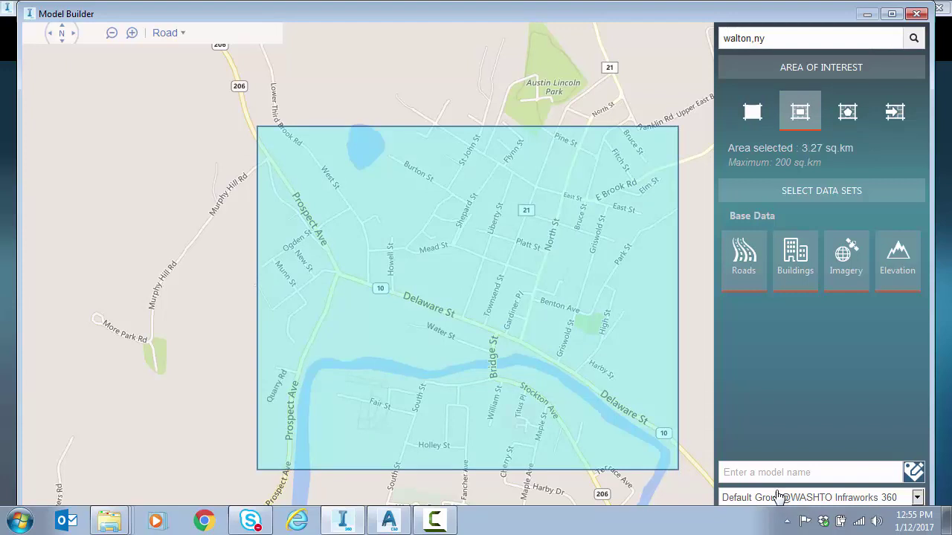
mouse_move(900, 256)
mouse_move(853, 266)
left_click(917, 13)
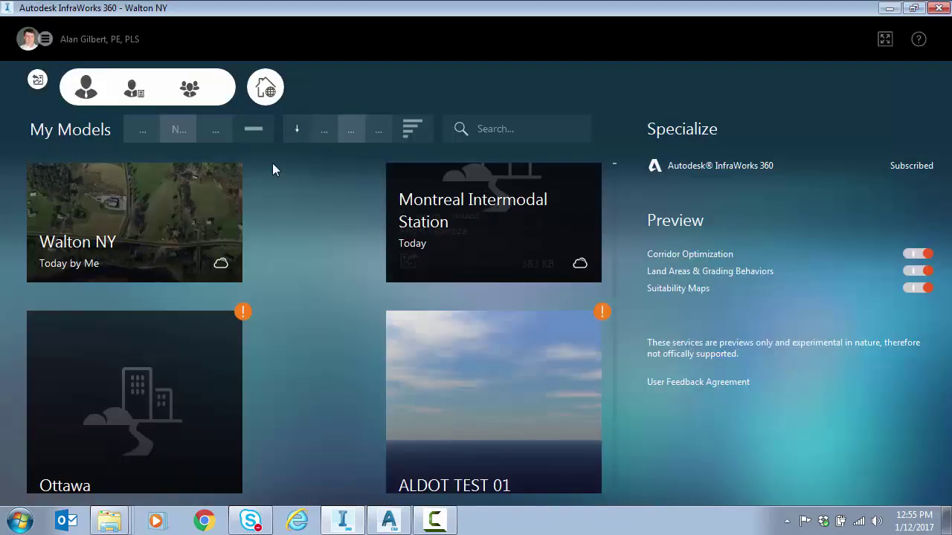
Open the Walton NY model and go to the Culvert Spot bookmark, framing the road junction beside the river.
left_click(152, 205)
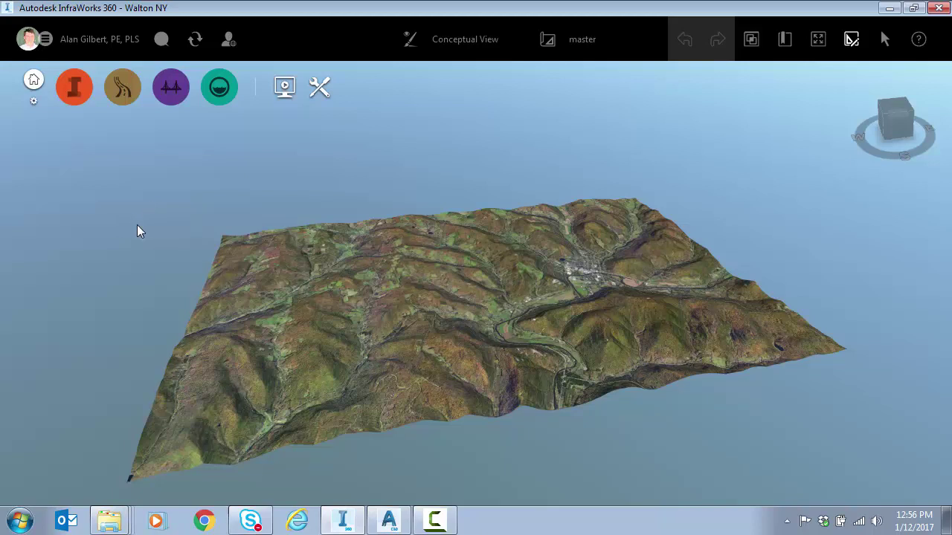
left_click(783, 41)
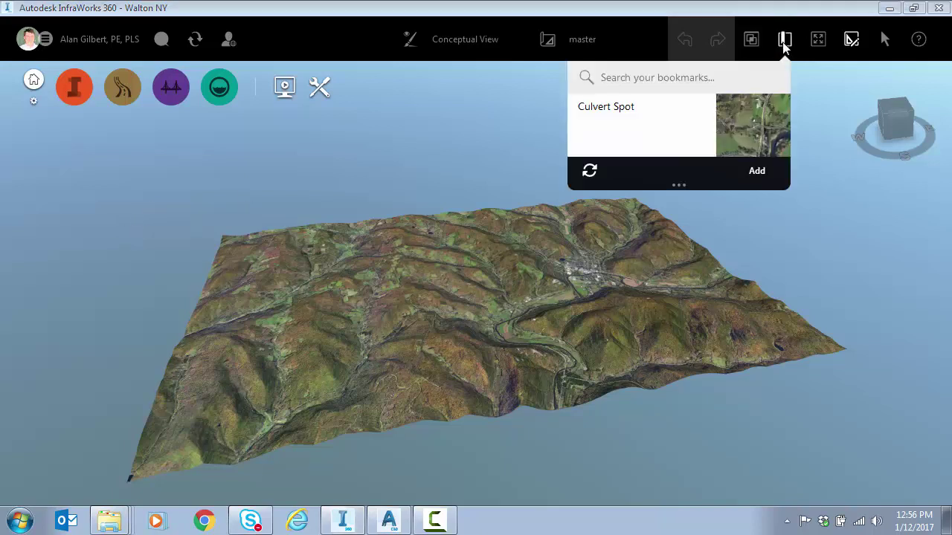
left_click(732, 120)
middle_click_drag(733, 267, 543, 130)
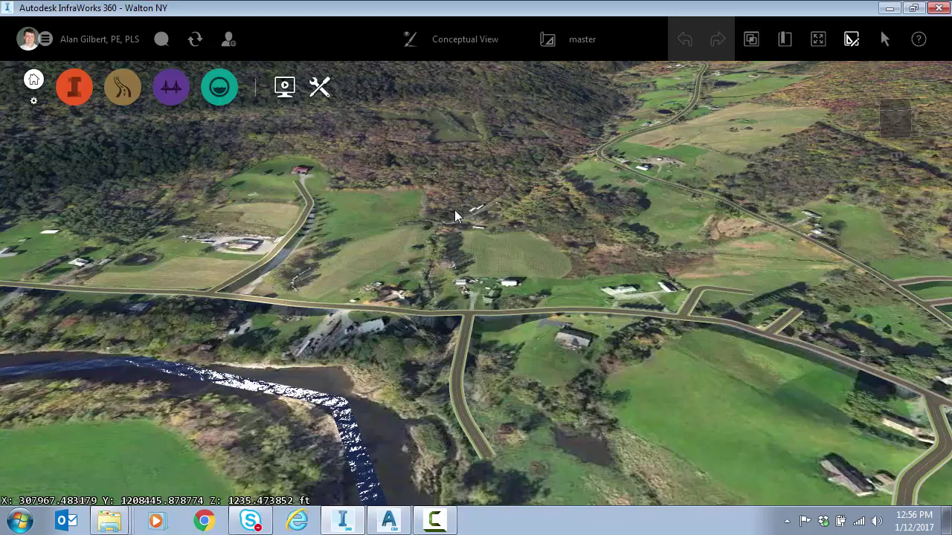
scroll(420, 334, "up", 3)
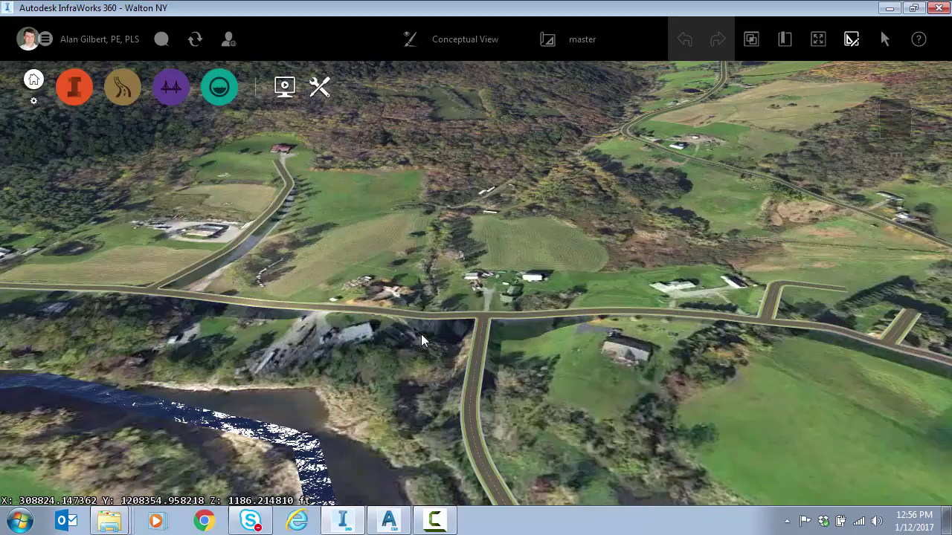
middle_click_drag(421, 334, 434, 304)
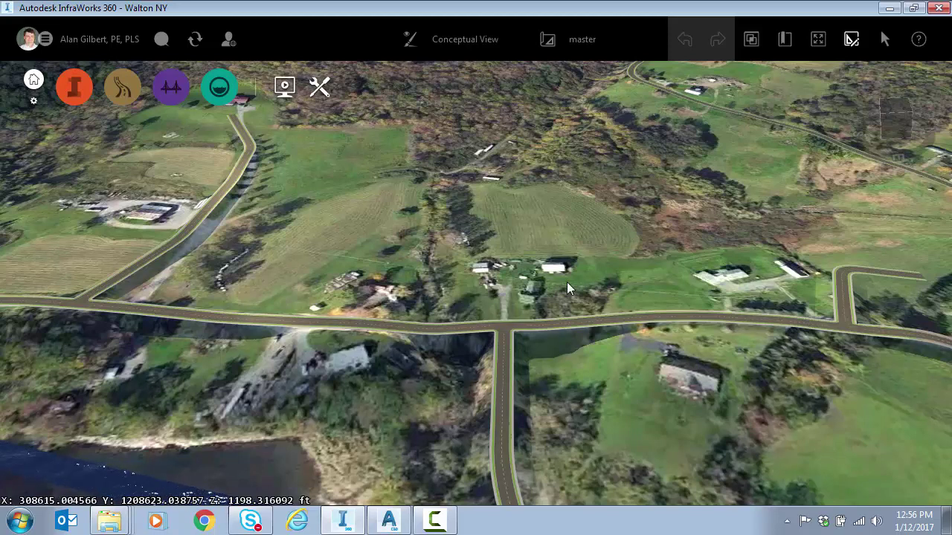
Run the Create Watersheds analysis on the entire design road that crosses the stream near the river.
left_click(216, 91)
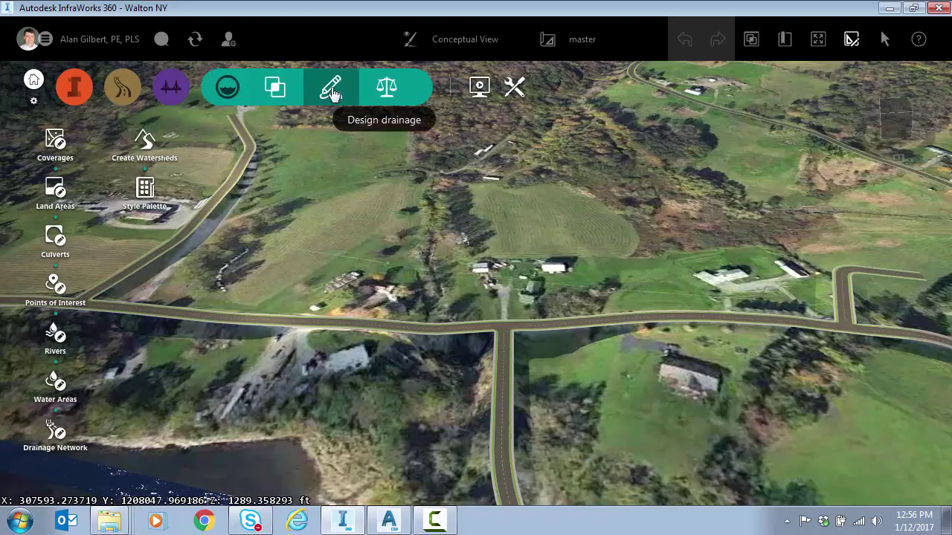
left_click(143, 143)
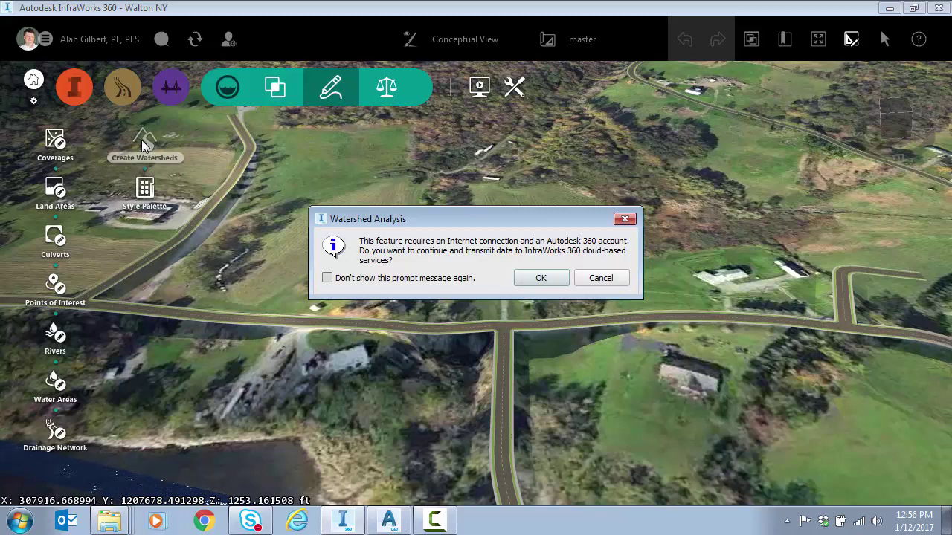
left_click(540, 277)
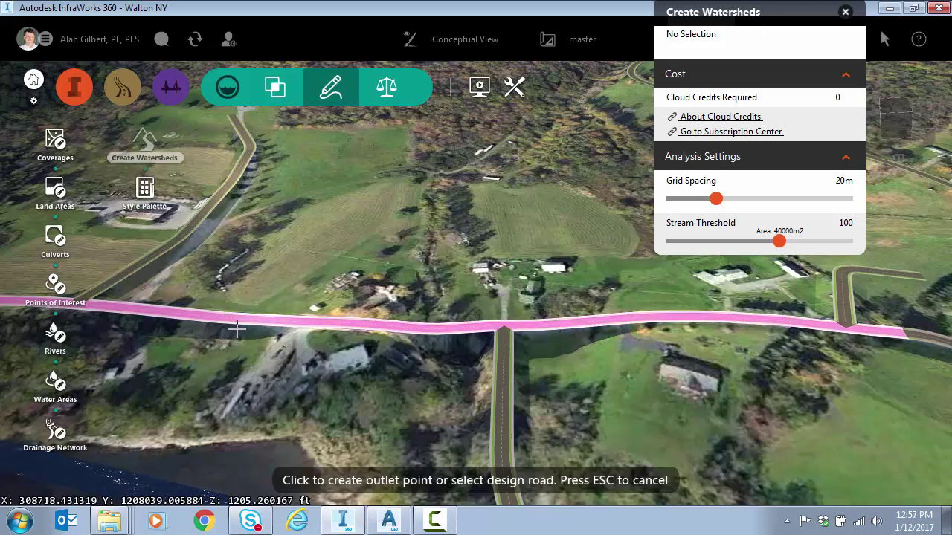
left_click(590, 319)
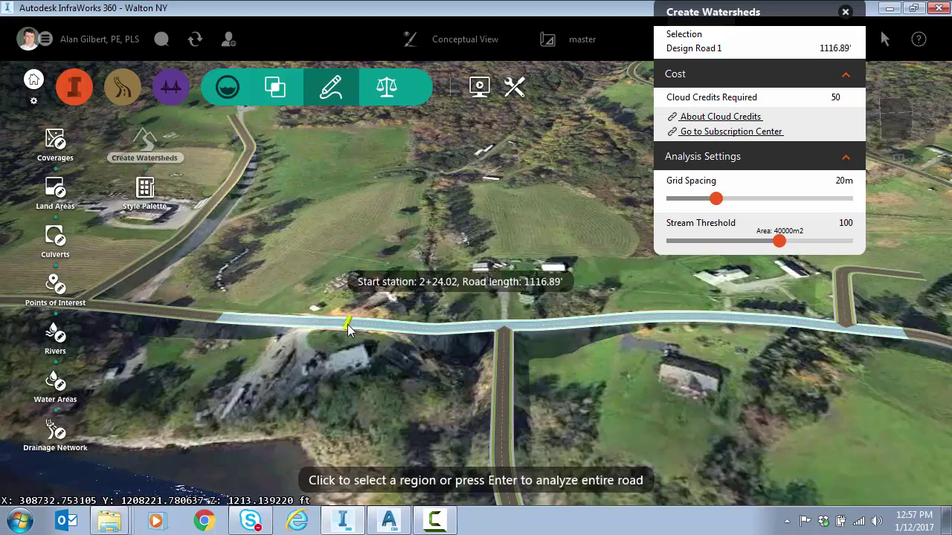
key("Return")
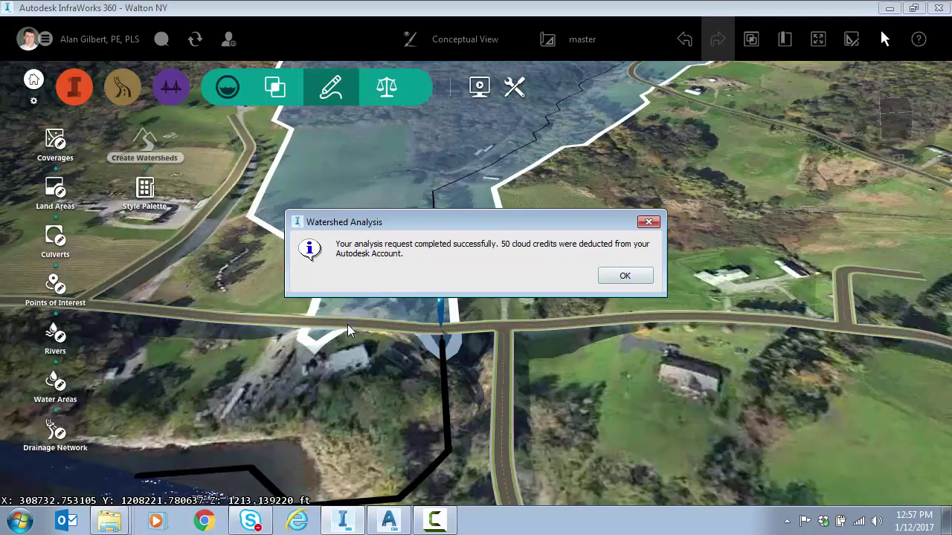
left_click(625, 276)
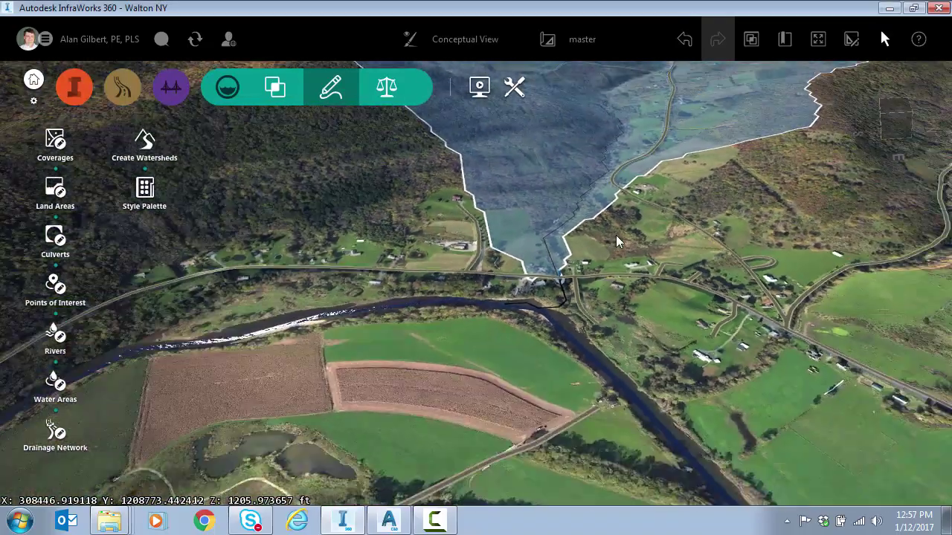
Make the new watershed's properties editable and set its hydrology method to Regression.
scroll(616, 235, "down", 3)
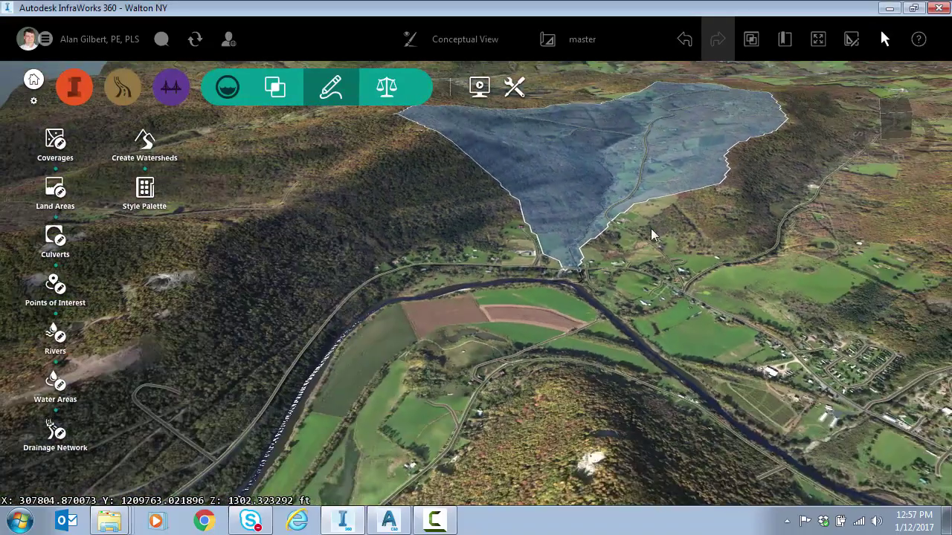
mouse_move(650, 228)
middle_mouse_down()
mouse_move(652, 278)
mouse_move(681, 280)
mouse_move(509, 265)
mouse_move(629, 299)
mouse_move(684, 294)
mouse_move(711, 272)
mouse_move(650, 212)
middle_mouse_up()
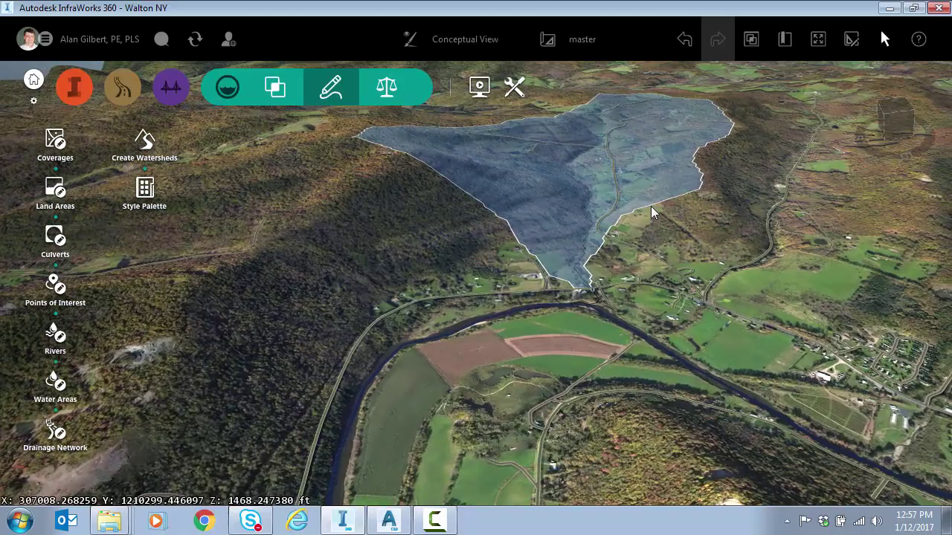
scroll(651, 208, "up", 5)
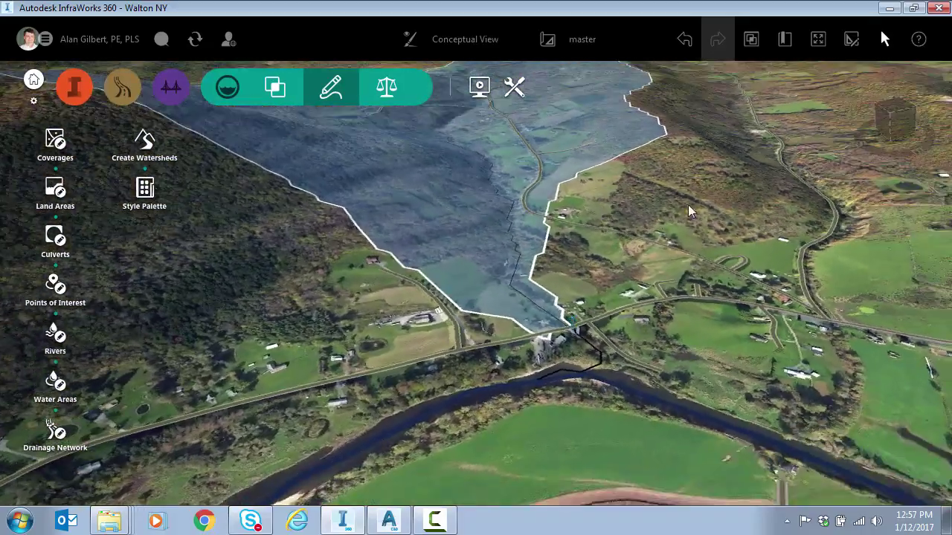
middle_click_drag(695, 196, 608, 228)
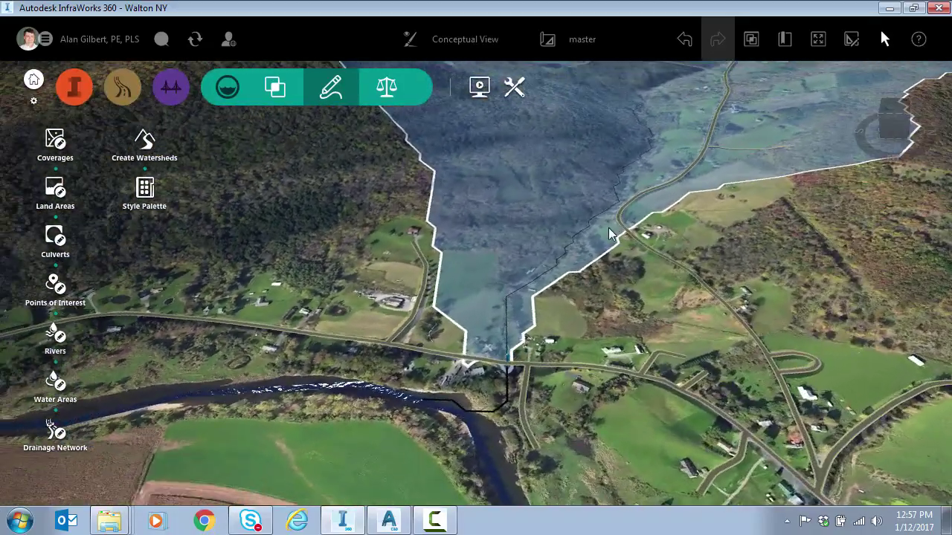
scroll(503, 398, "up", 4)
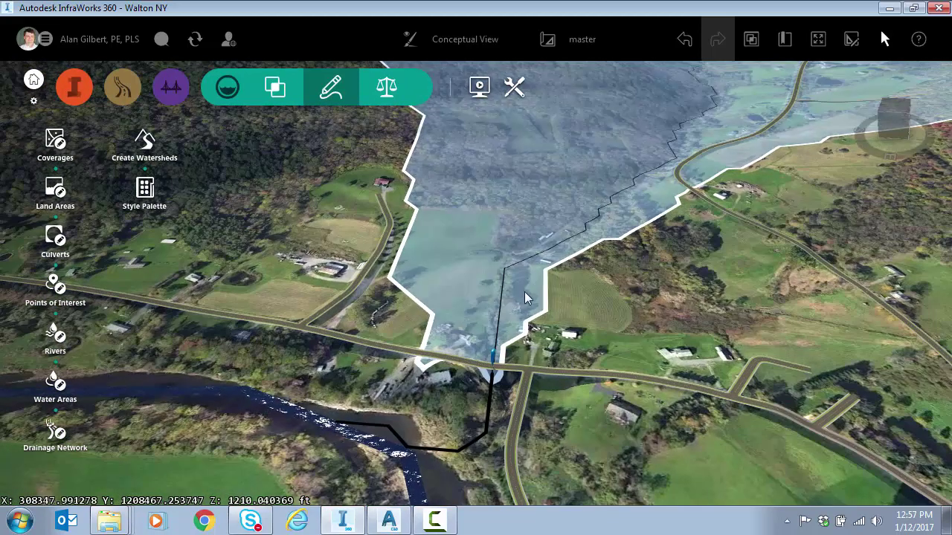
left_click(522, 292)
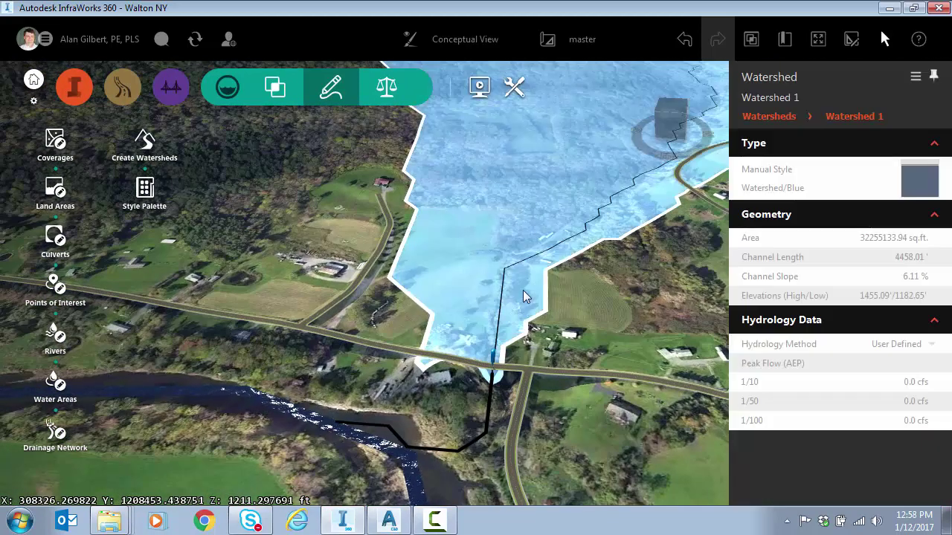
right_click(522, 293)
left_click(538, 297)
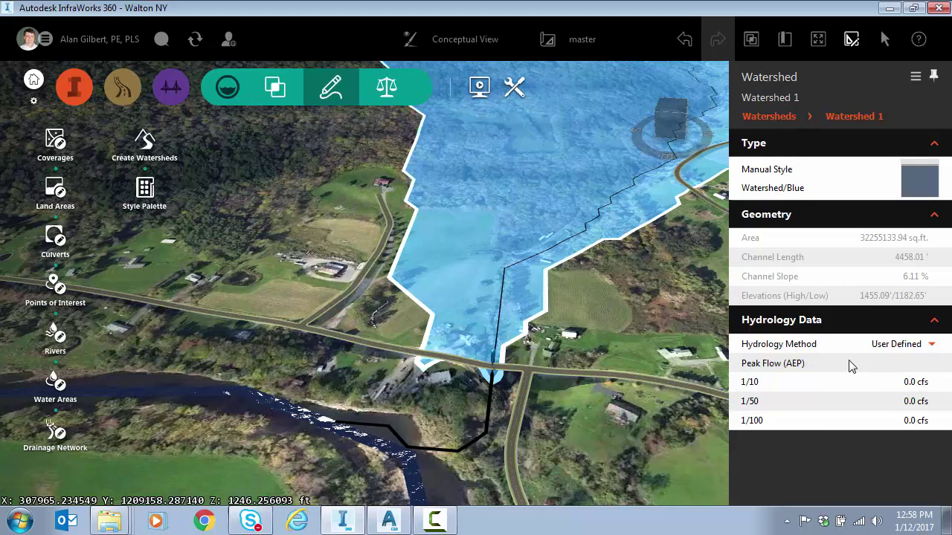
left_click(930, 345)
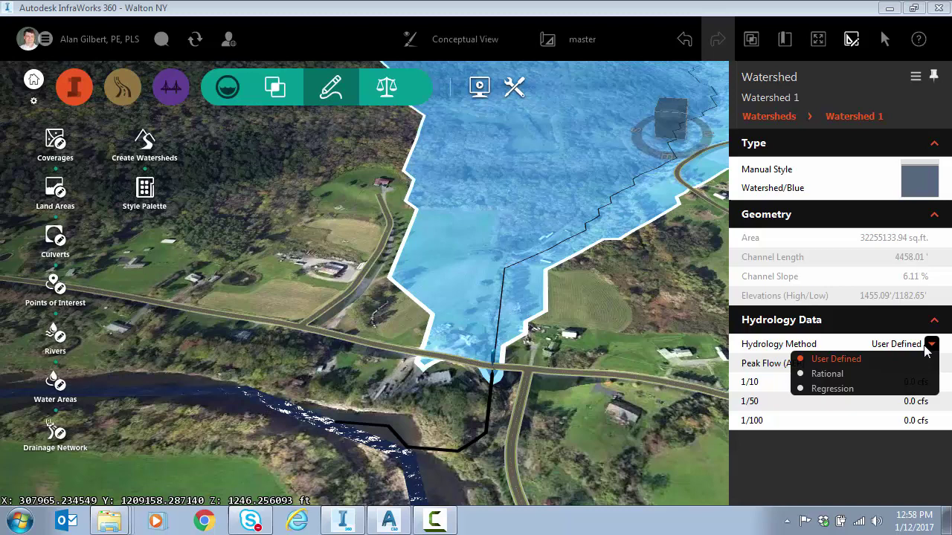
left_click(822, 392)
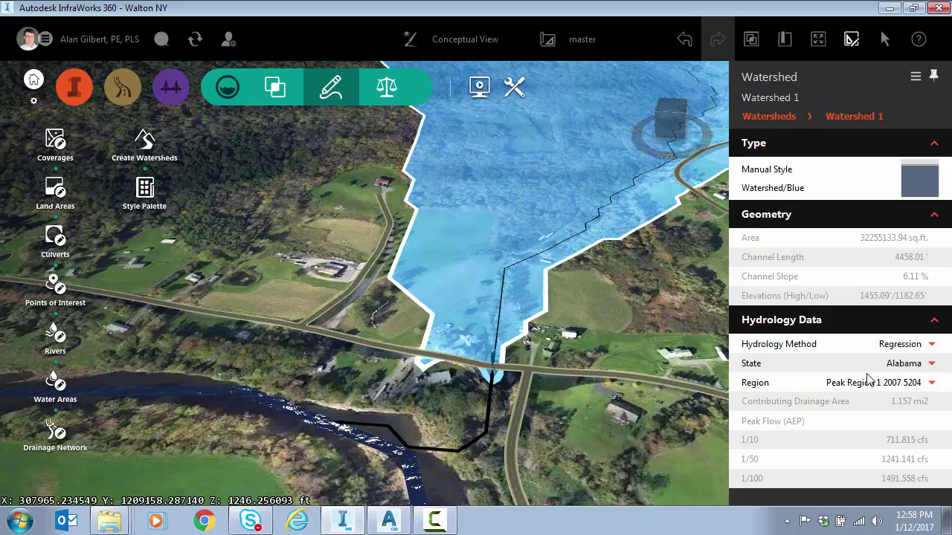
Set the state for the watershed's regression hydrology to New York.
left_click(932, 364)
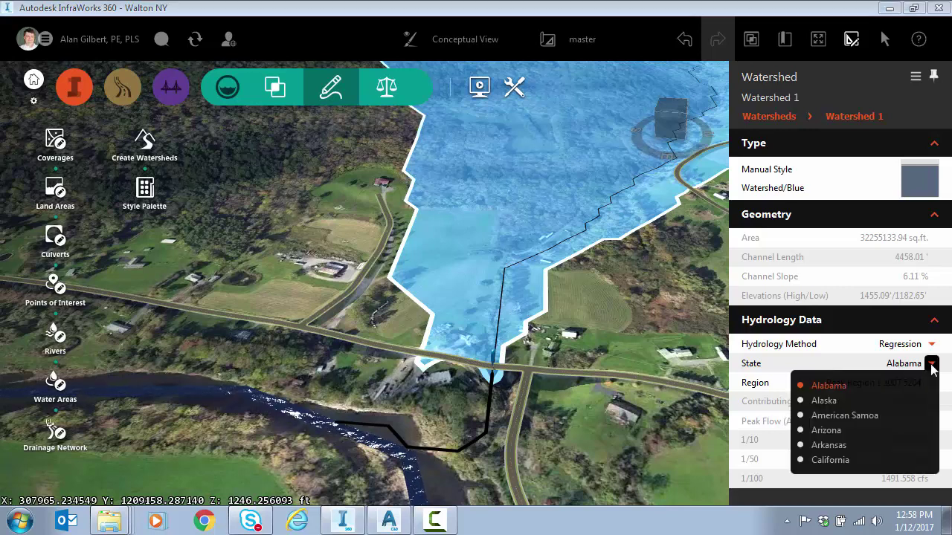
scroll(853, 412, "down", 7)
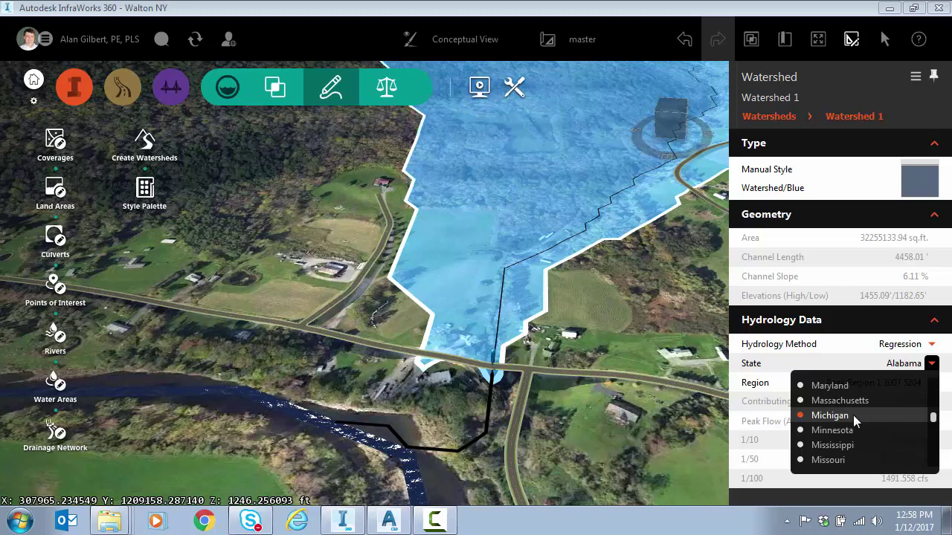
scroll(852, 424, "down", 2)
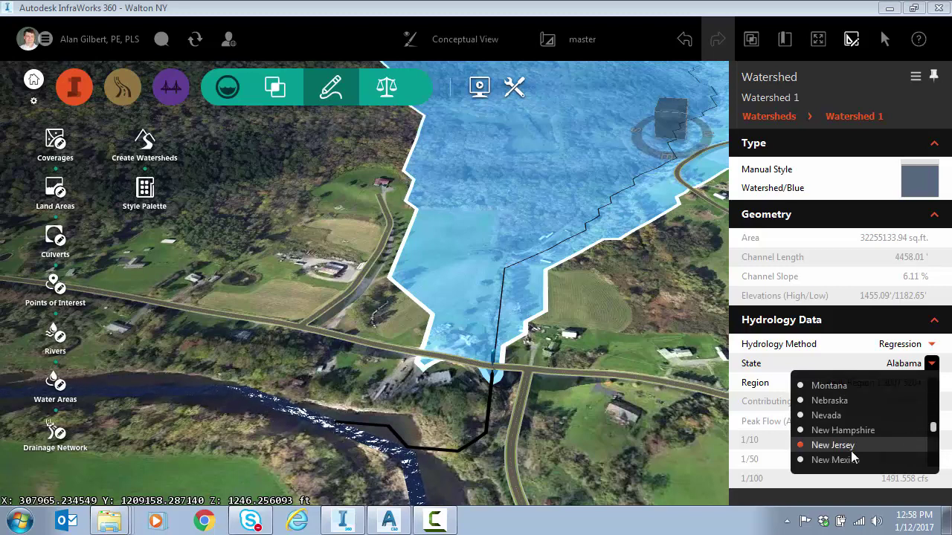
scroll(852, 439, "down", 1)
left_click(848, 430)
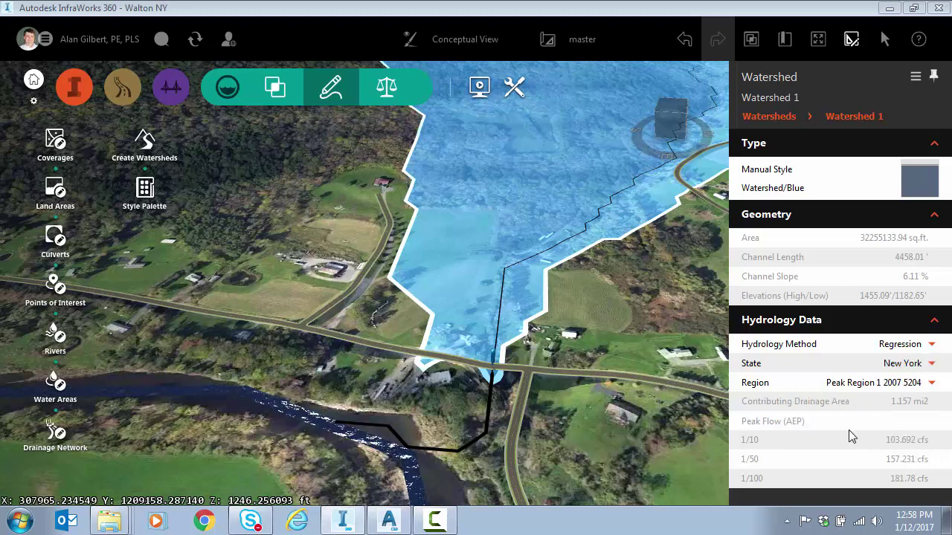
Set the watershed's regression region to 2006 DA only Region 4 and deselect the watershed.
left_click(930, 382)
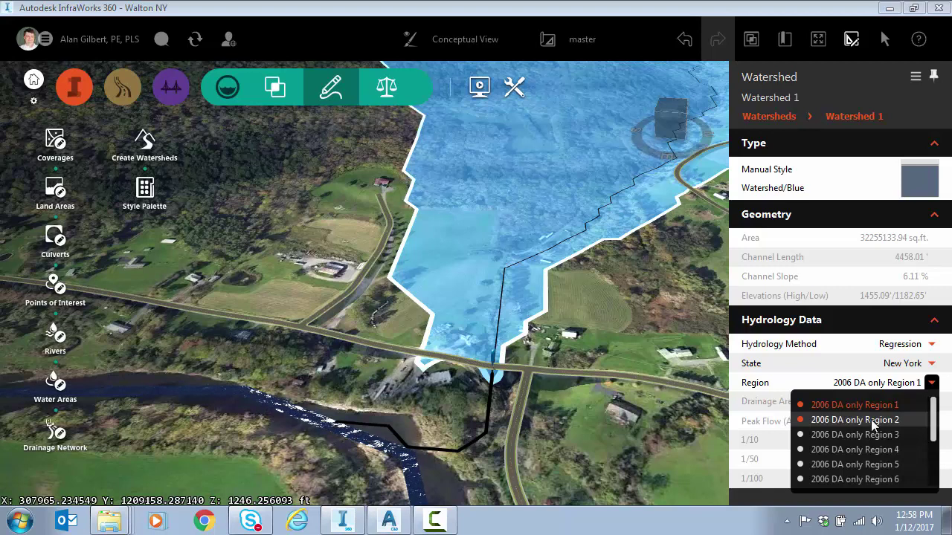
scroll(875, 426, "down", 2)
scroll(873, 424, "up", 1)
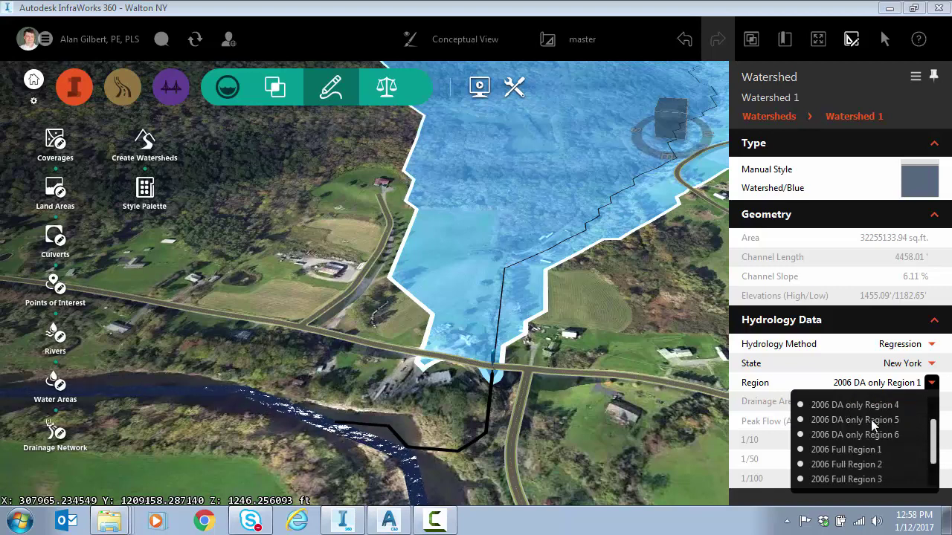
left_click(872, 406)
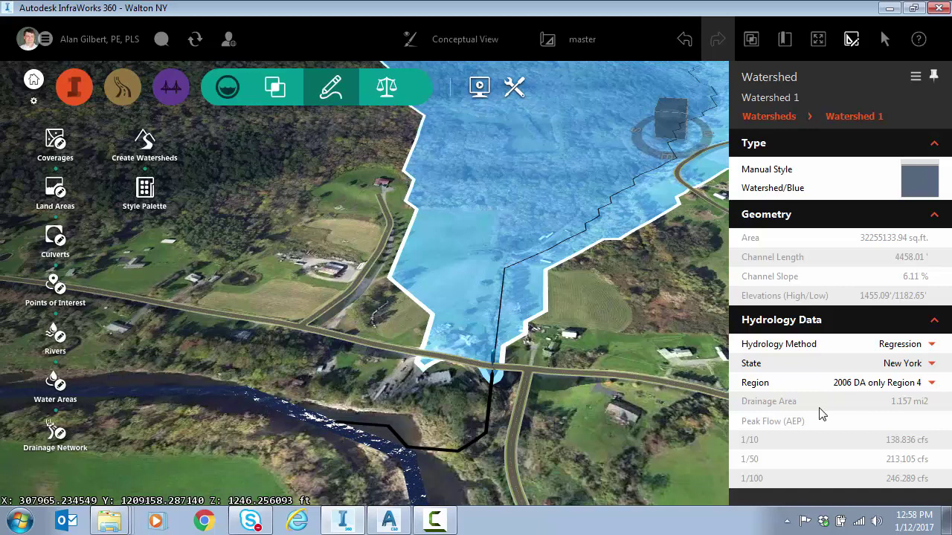
mouse_move(753, 479)
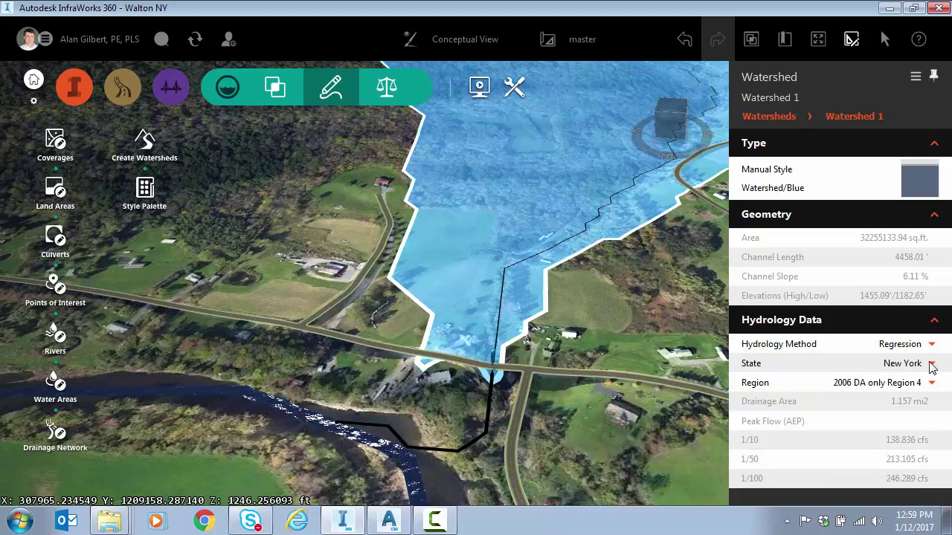
left_click(632, 307)
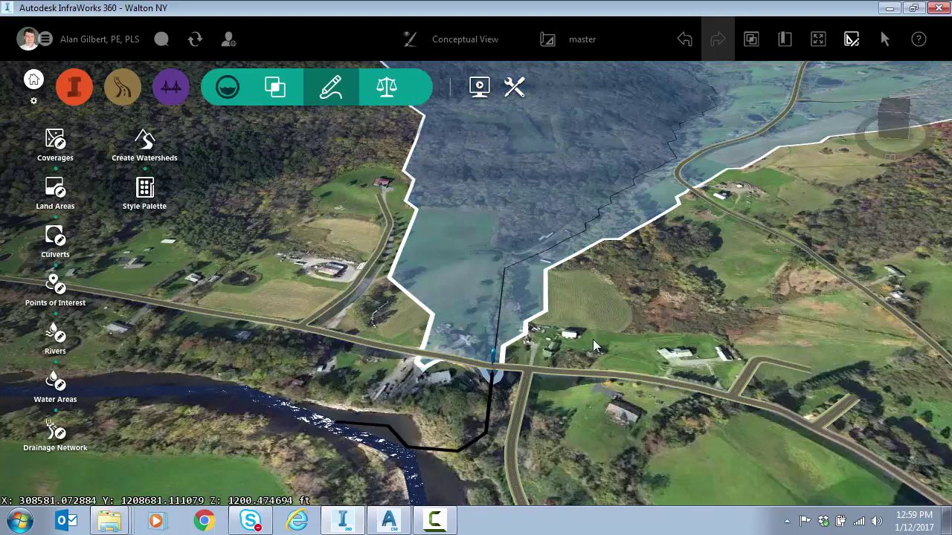
Add culverts to the design road where it crosses the stream at the watershed outlet, and deselect the road.
scroll(496, 388, "up", 2)
scroll(512, 414, "up", 3)
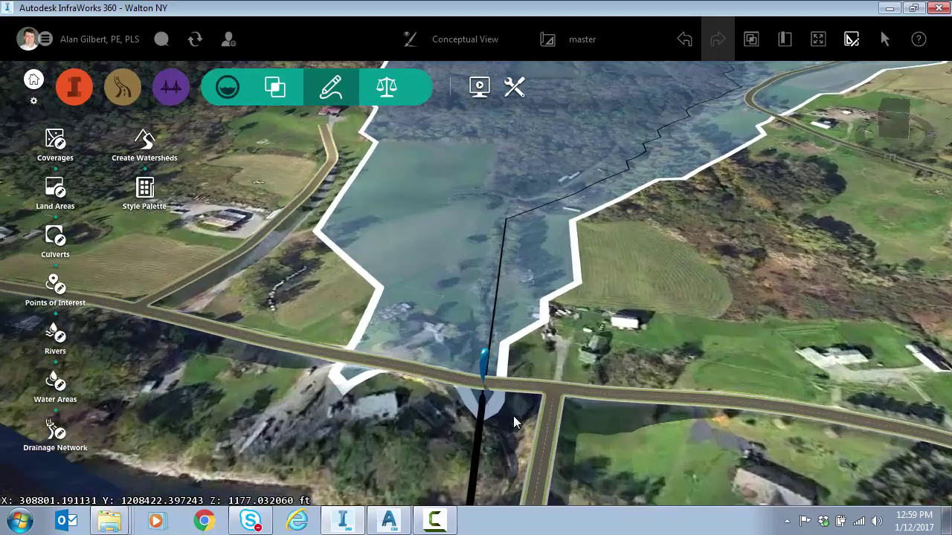
scroll(491, 427, "up", 2)
middle_click_drag(476, 423, 524, 396)
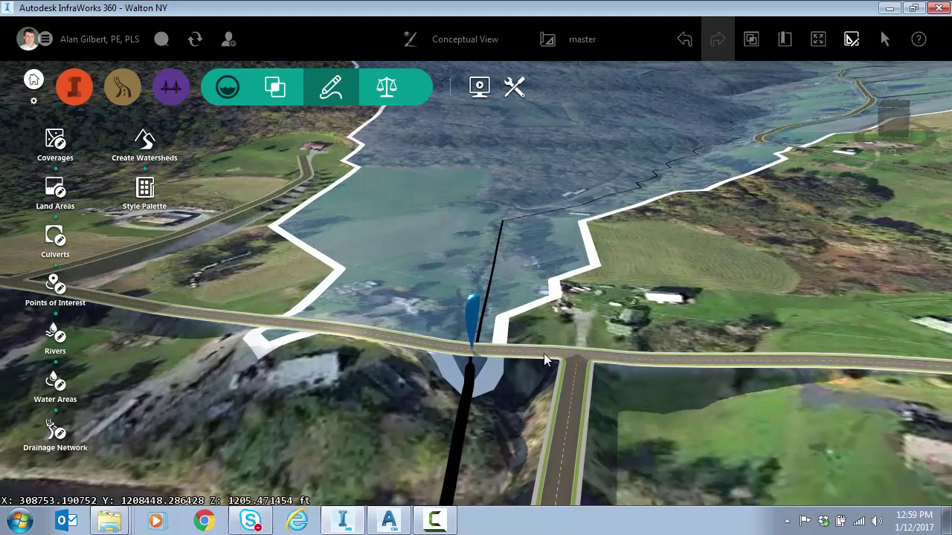
left_click(543, 353)
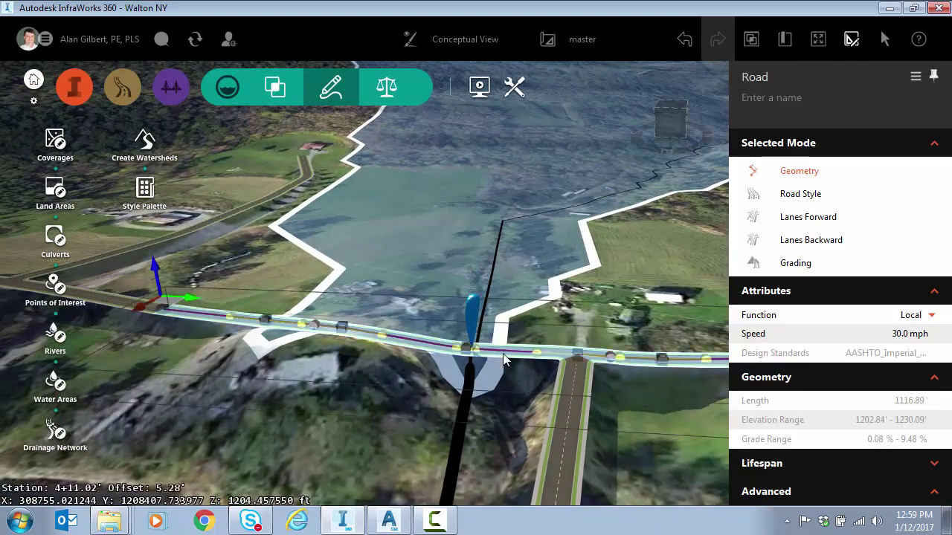
right_click(503, 358)
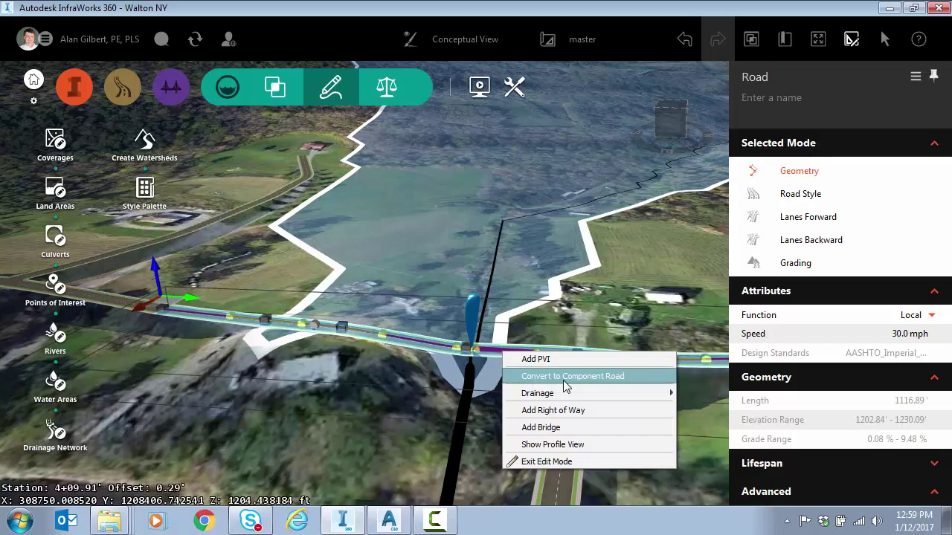
mouse_move(570, 397)
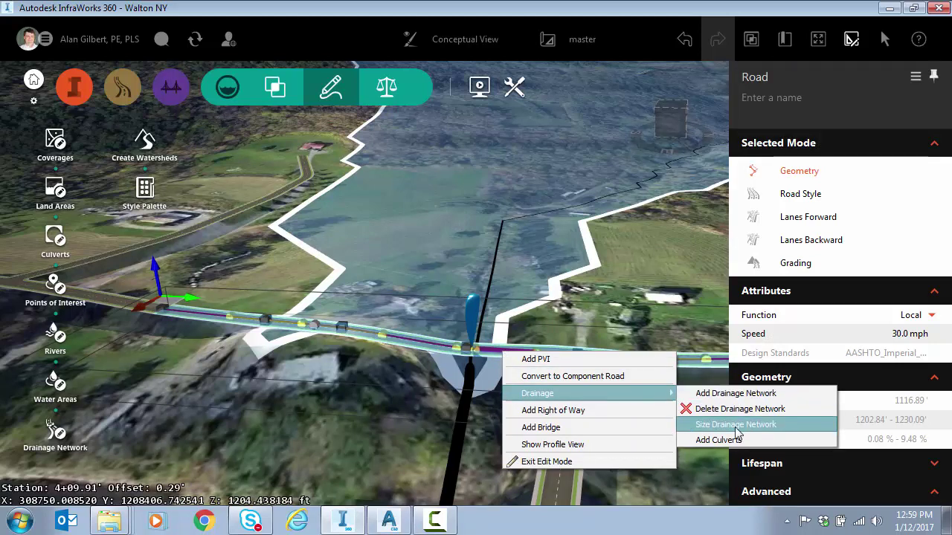
left_click(716, 440)
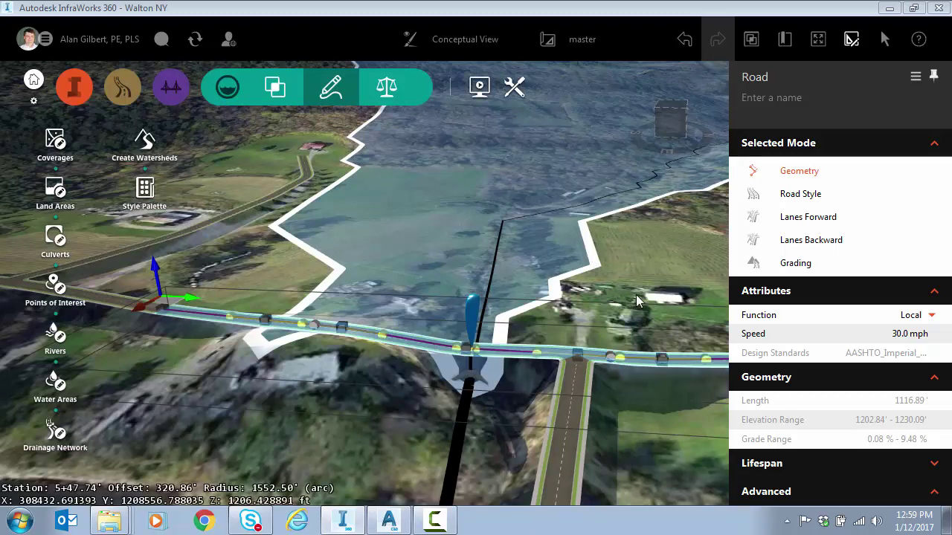
left_click(612, 276)
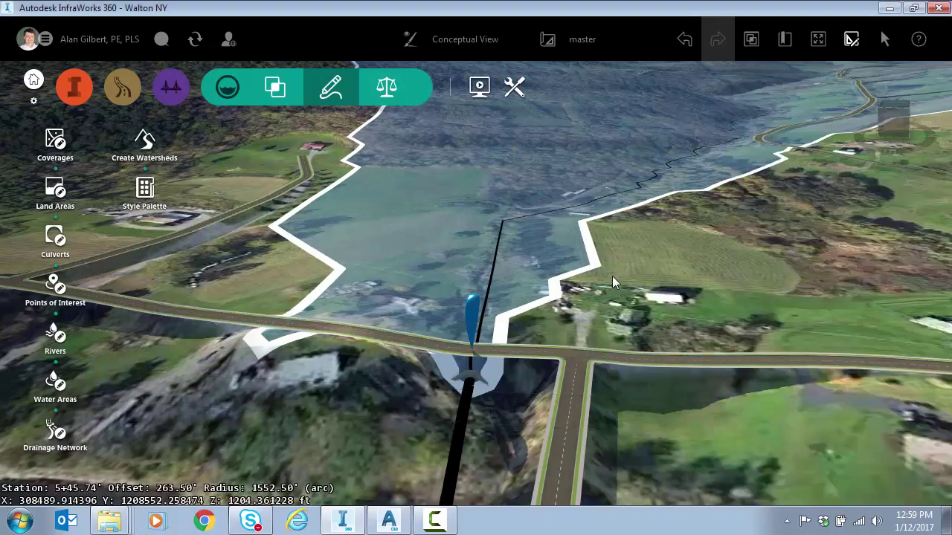
Inspect the new culvert's type, attributes, geometry and hydraulic analysis results at the stream crossing, including its end treatment in the model.
mouse_move(624, 308)
middle_mouse_down("shift")
mouse_move(566, 305)
mouse_move(335, 382)
mouse_move(431, 446)
mouse_move(508, 420)
middle_mouse_up("shift")
scroll(509, 416, "up", 2)
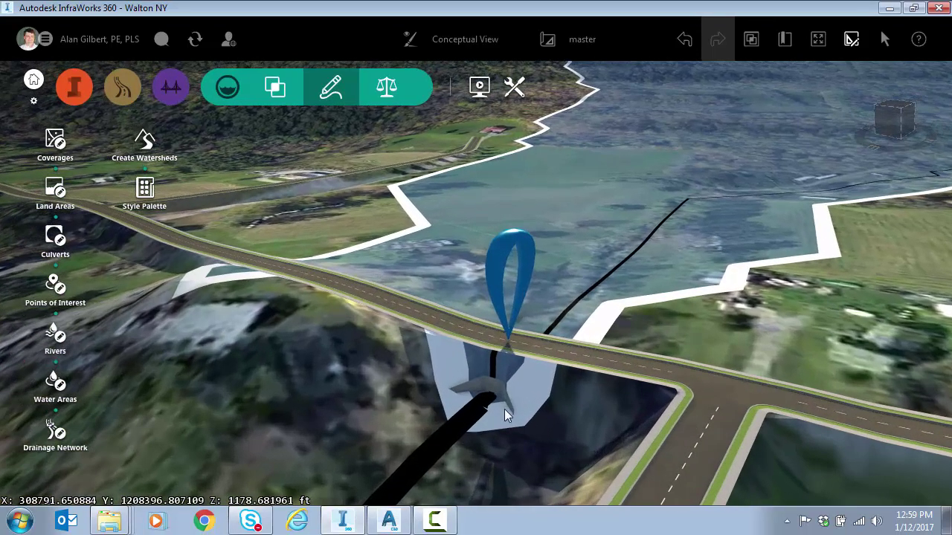
left_click(497, 394)
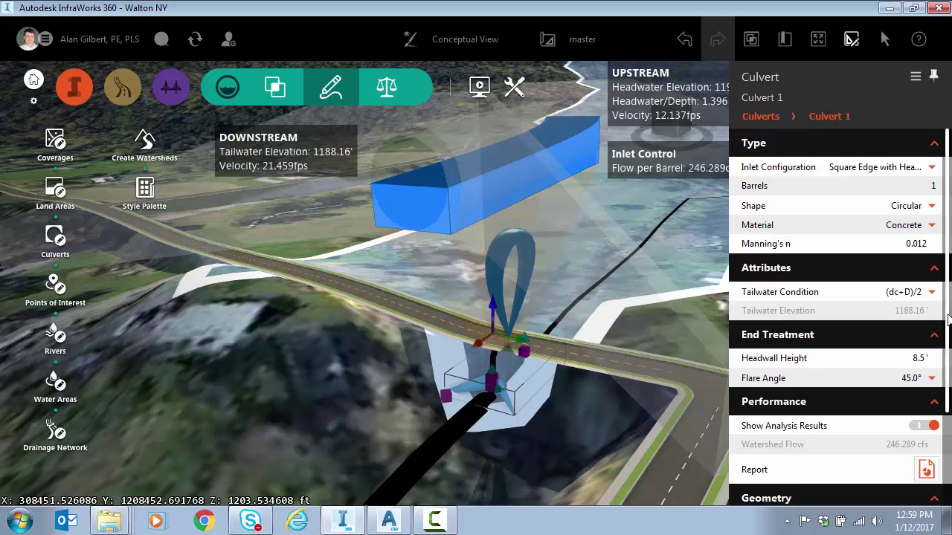
left_click_drag(948, 319, 948, 440)
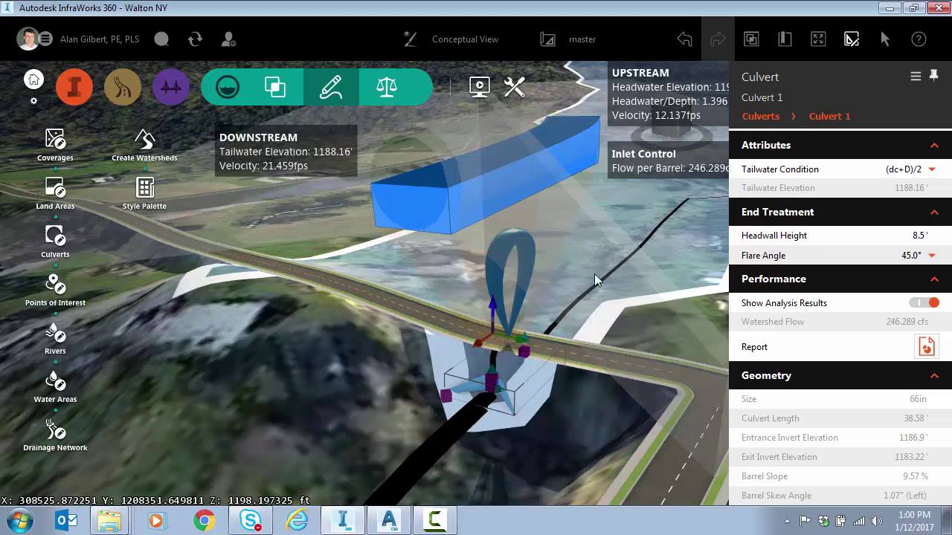
middle_click_drag(594, 273, 565, 224)
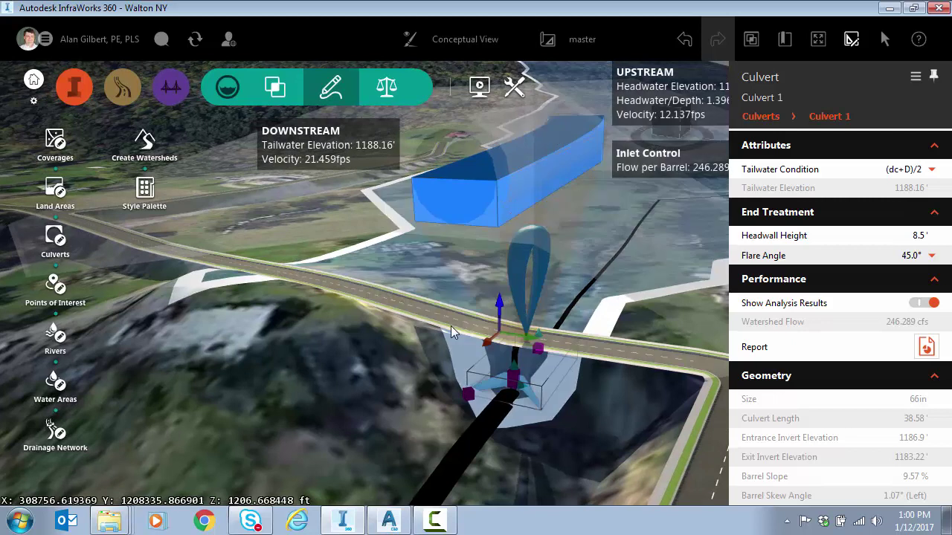
middle_click_drag(351, 381, 327, 386)
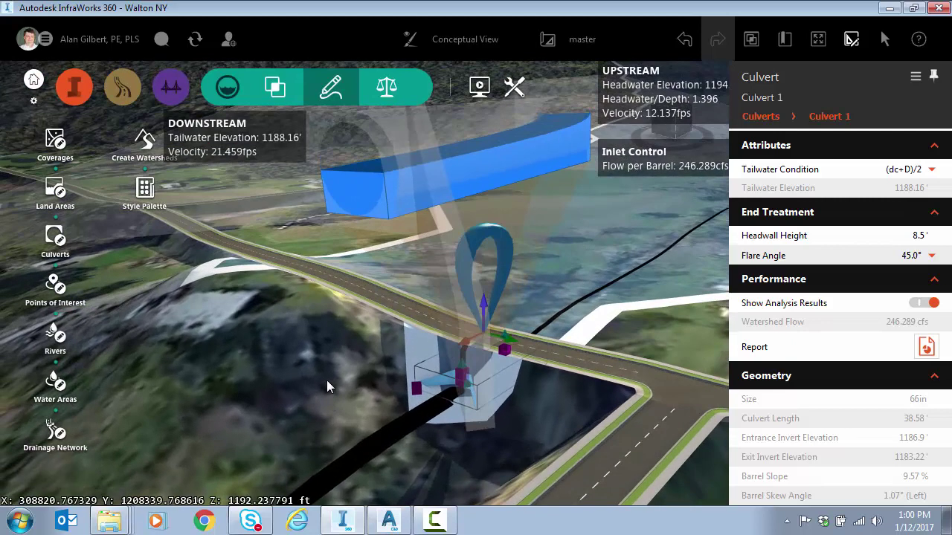
scroll(359, 396, "up", 3)
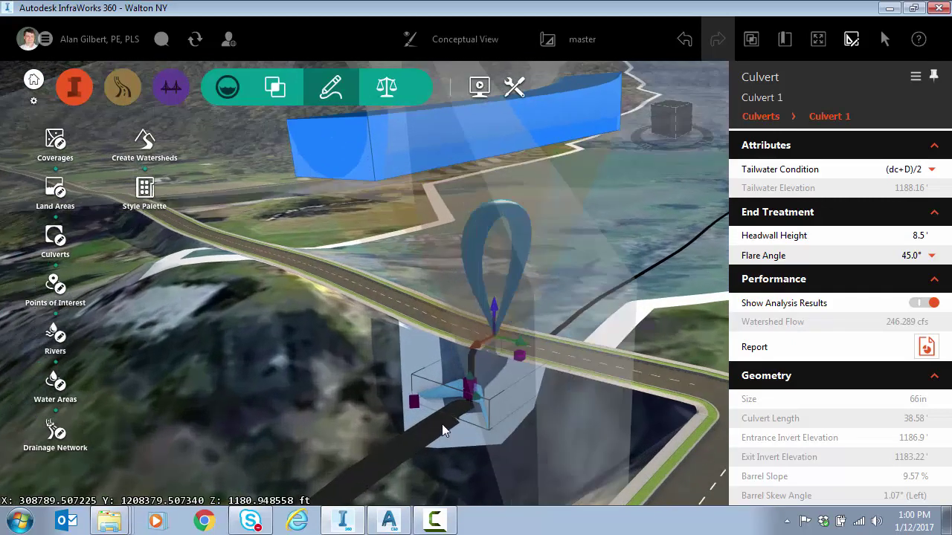
middle_click_drag(442, 424, 598, 386)
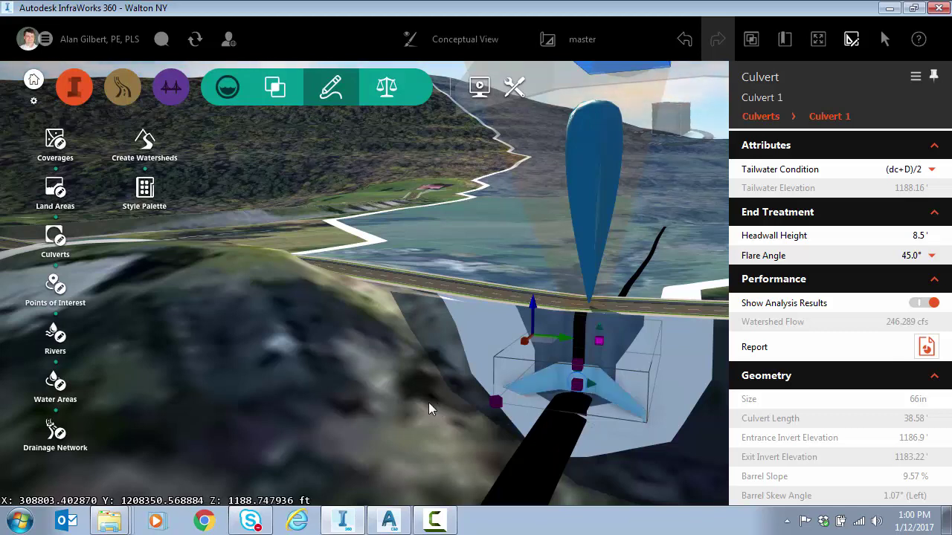
scroll(428, 408, "down", 2)
left_click(414, 382)
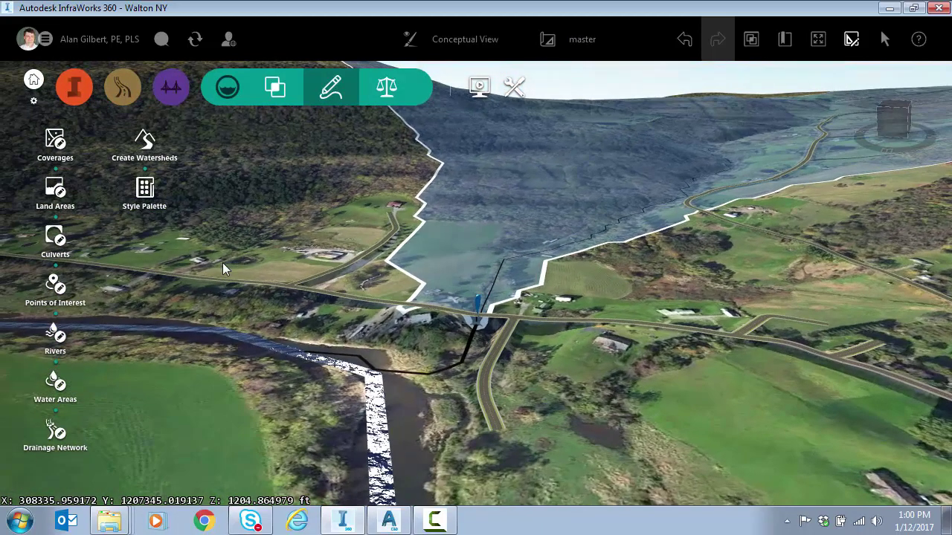
Close InfraWorks, switch to Civil 3D and choose Walton NY.sqlite as the InfraWorks 360 model to open.
double_click(7, 7)
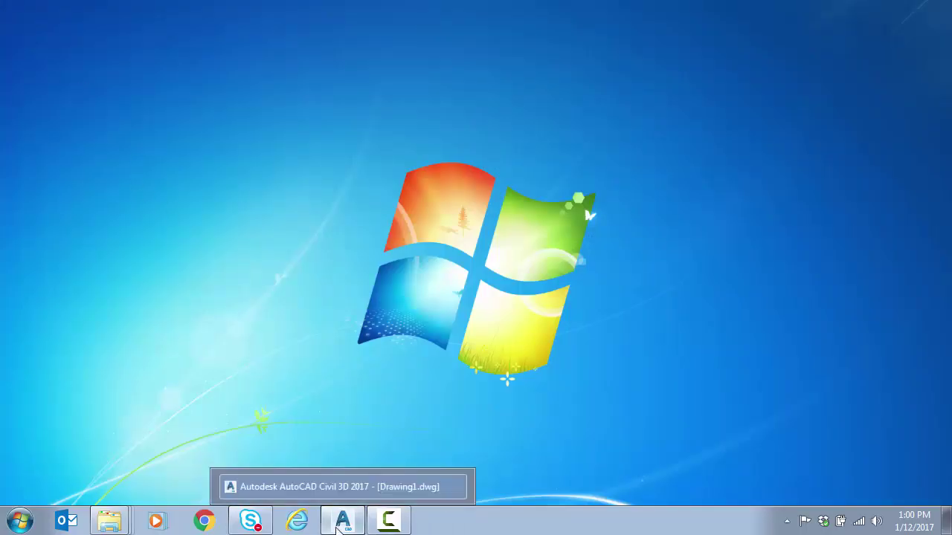
left_click(343, 521)
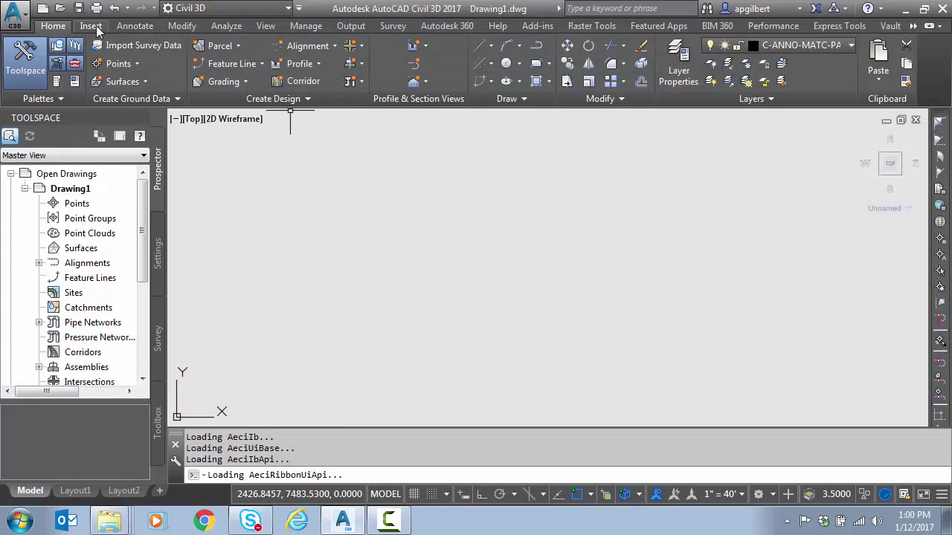
left_click(90, 26)
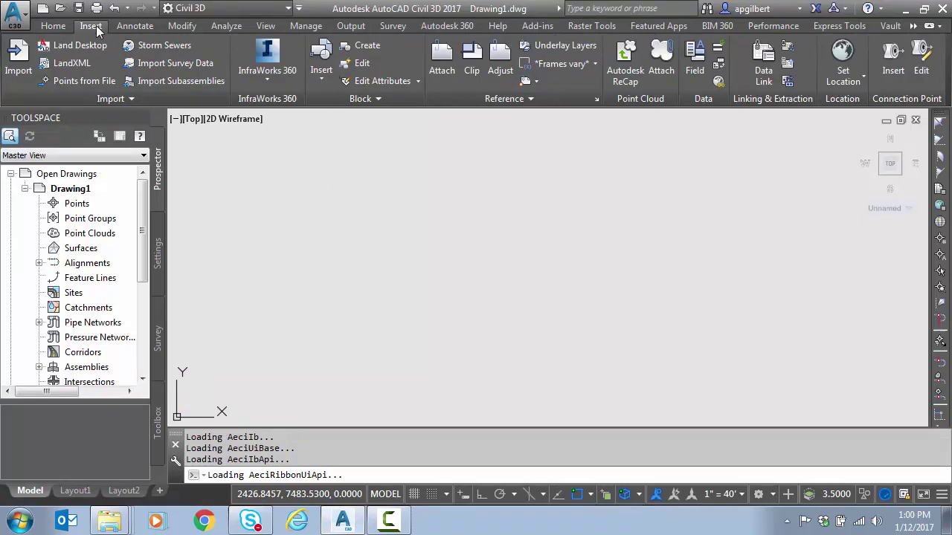
left_click(259, 80)
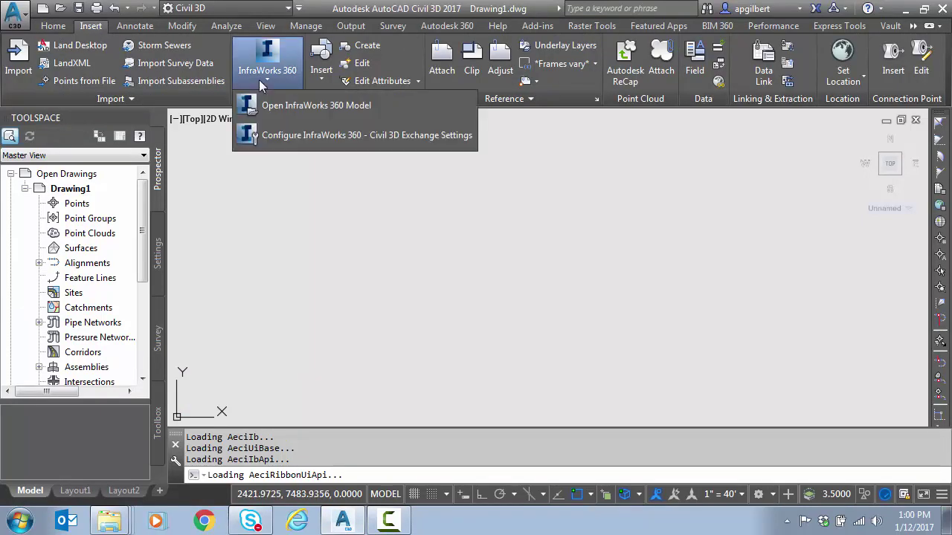
left_click(317, 111)
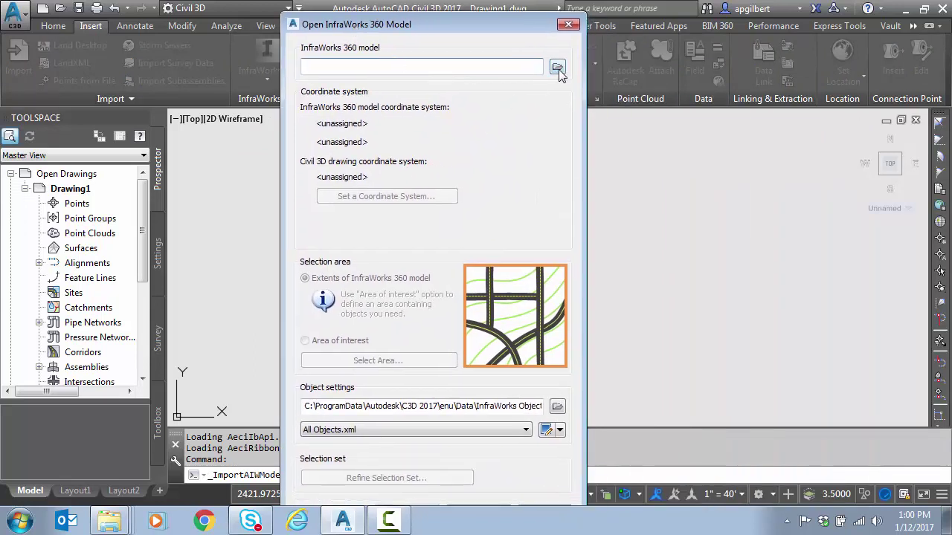
left_click(557, 67)
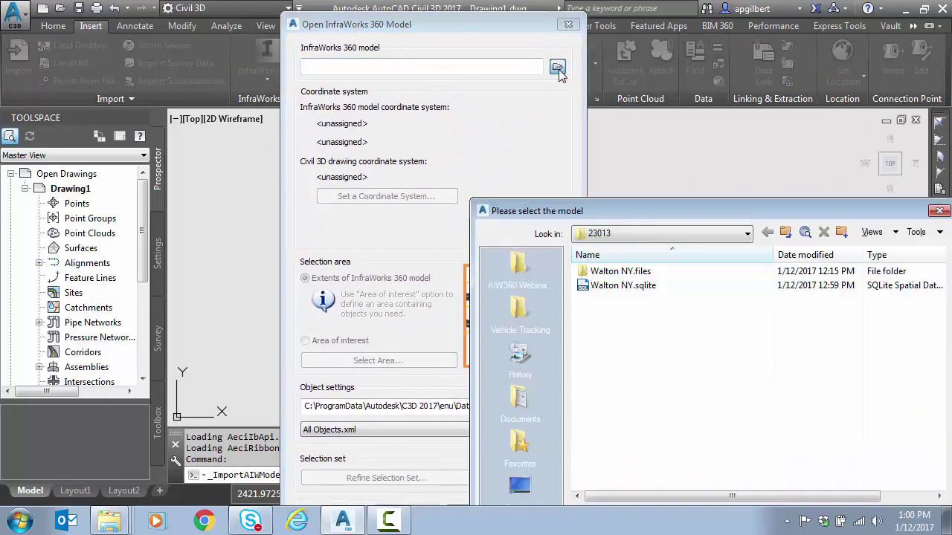
double_click(638, 287)
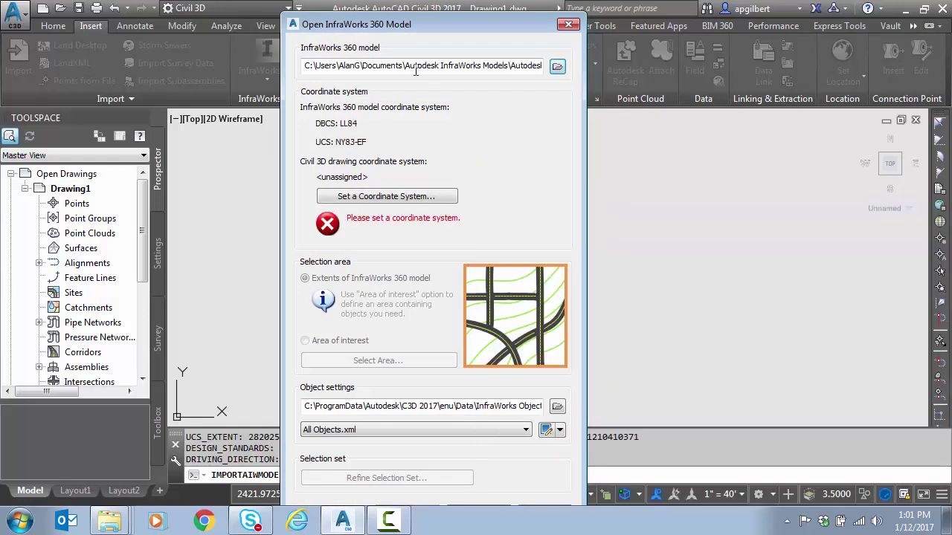
Set the drawing's coordinate system to NAD83 New York State Planes, East Zone, US Foot (NY83-EF), from the USA, New York category.
left_click(414, 187)
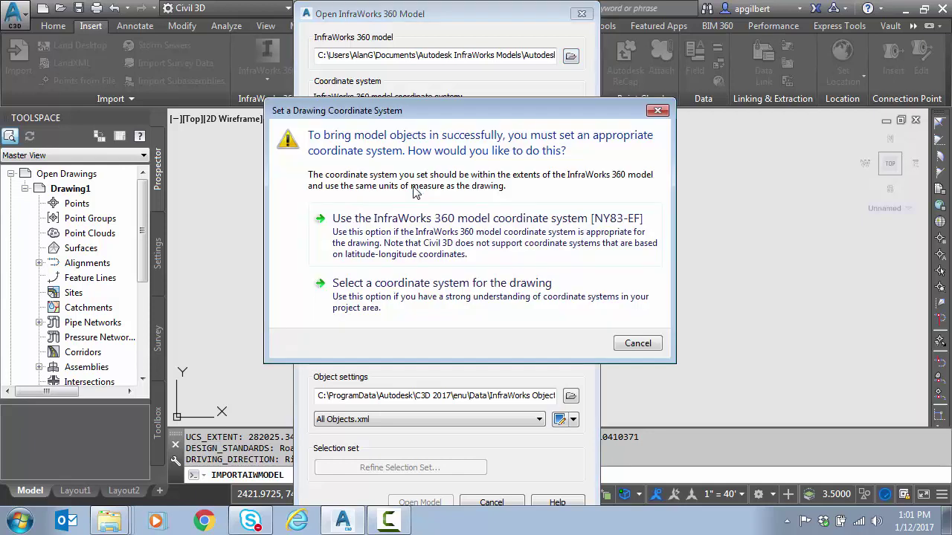
left_click(431, 287)
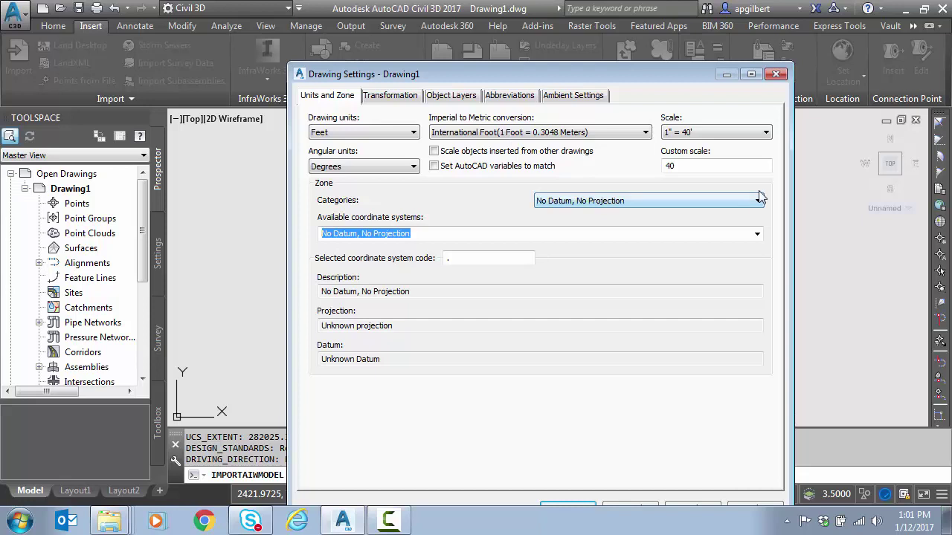
left_click(757, 201)
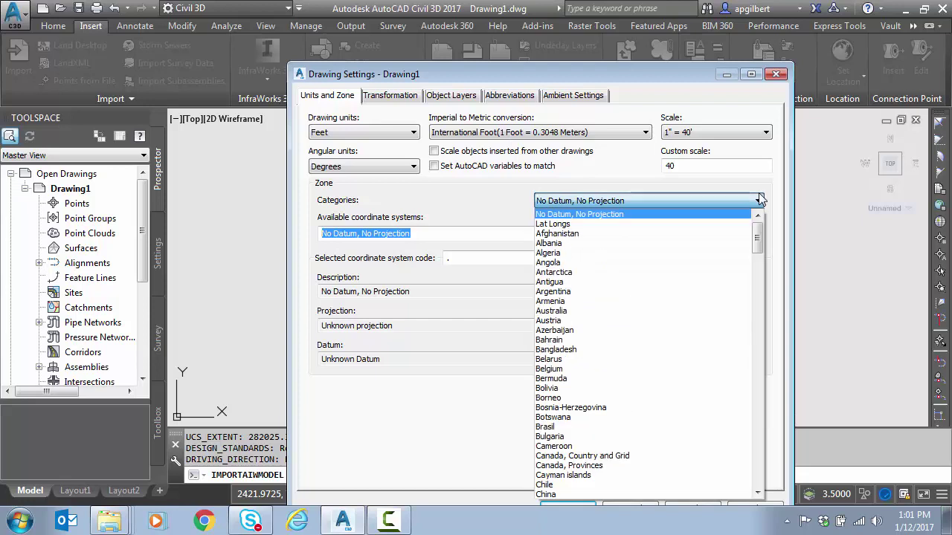
left_click_drag(761, 239, 757, 457)
scroll(620, 327, "up", 2)
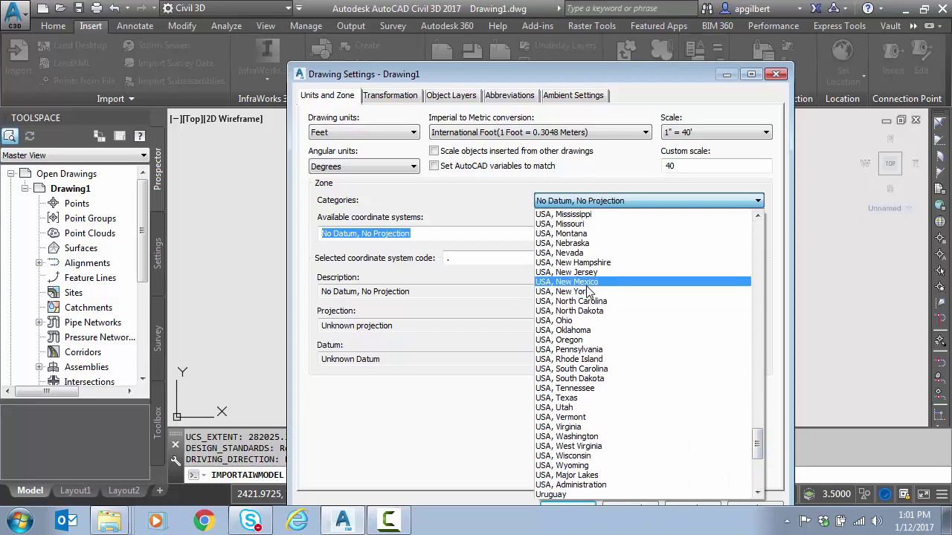
left_click(585, 292)
left_click(756, 235)
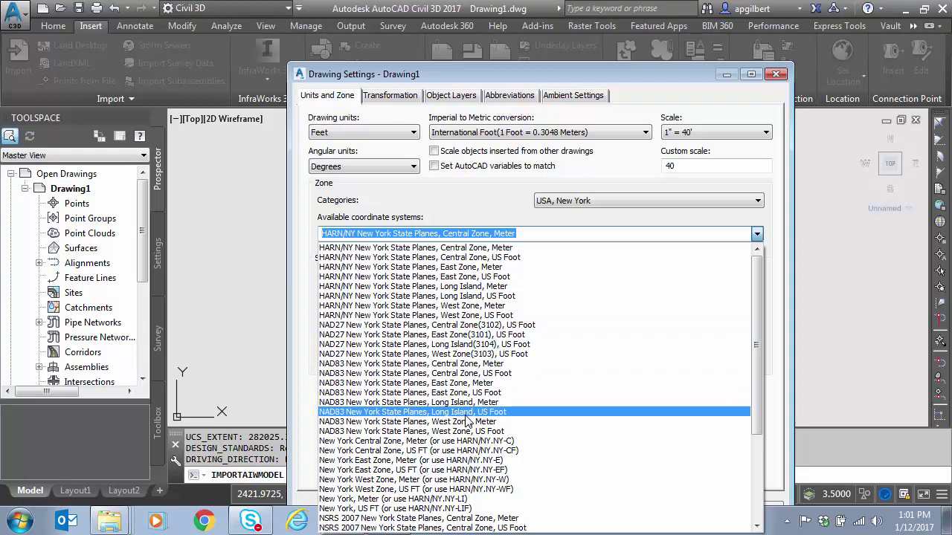
left_click(469, 393)
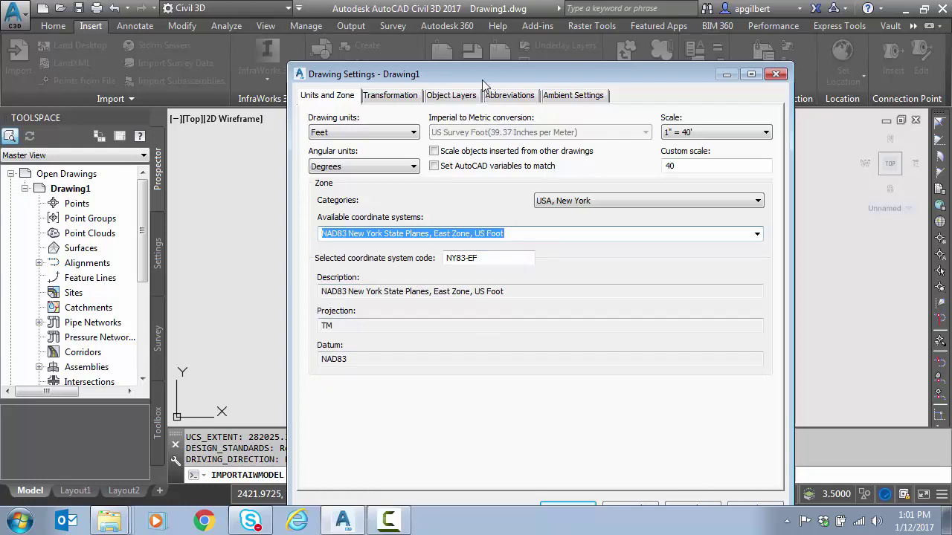
left_click_drag(481, 80, 482, 56)
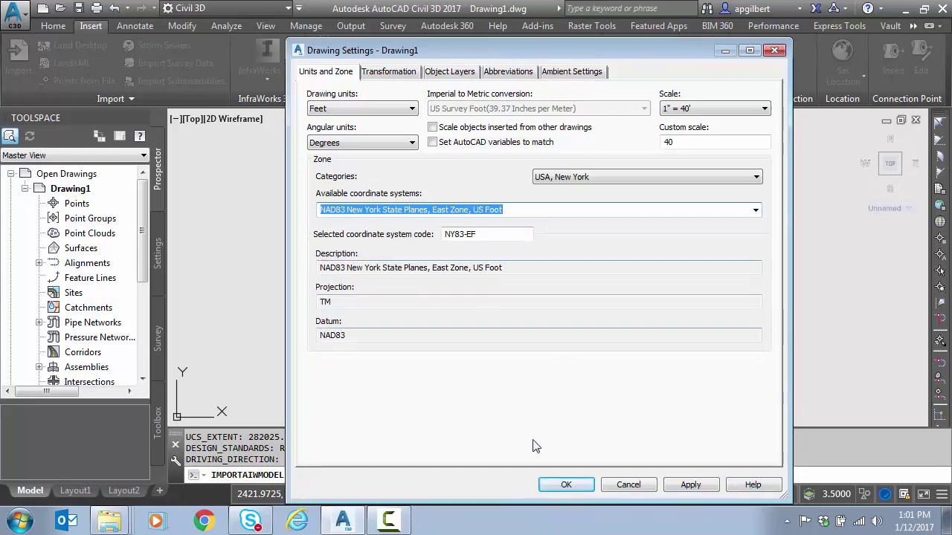
left_click(565, 484)
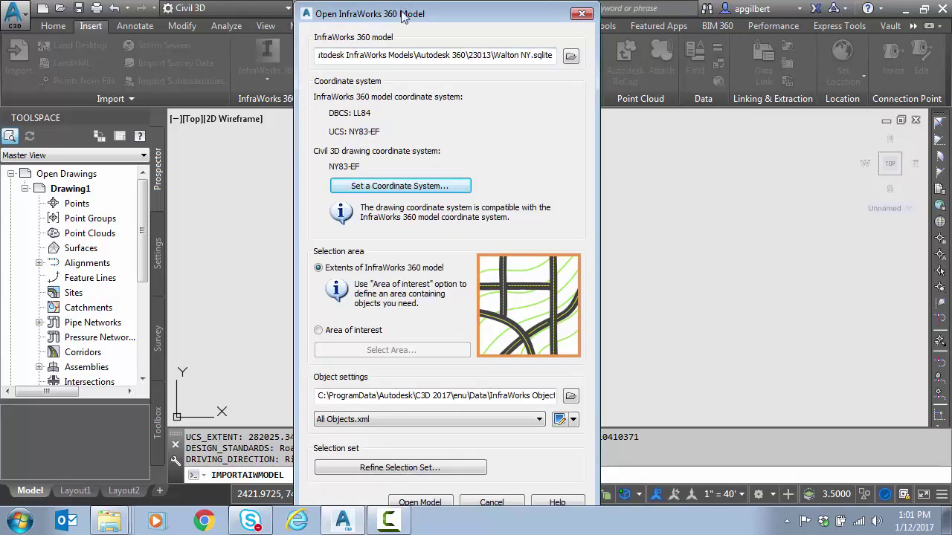
Clear every object from the InfraWorks selection set and include only the AIW_Existing_Ground terrain surface.
left_click_drag(406, 25, 414, 25)
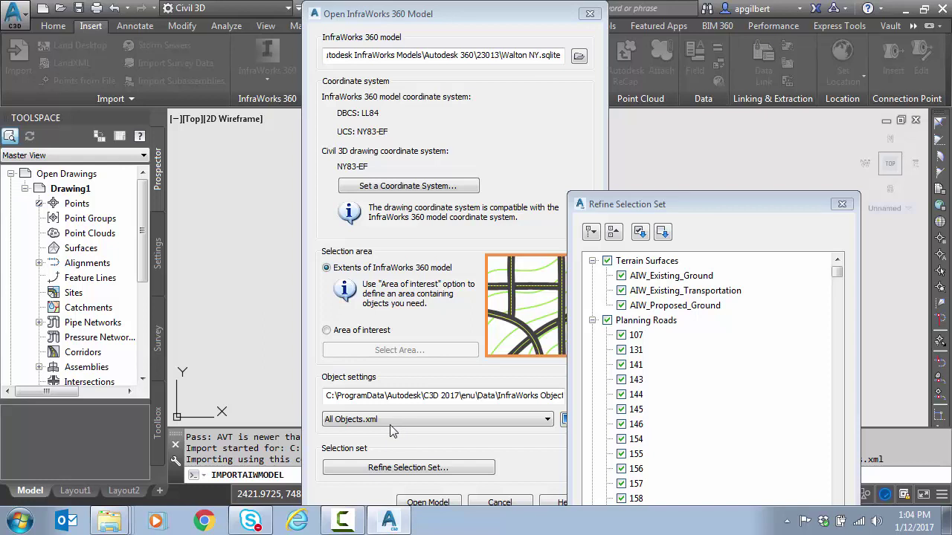
left_click_drag(654, 204, 481, 26)
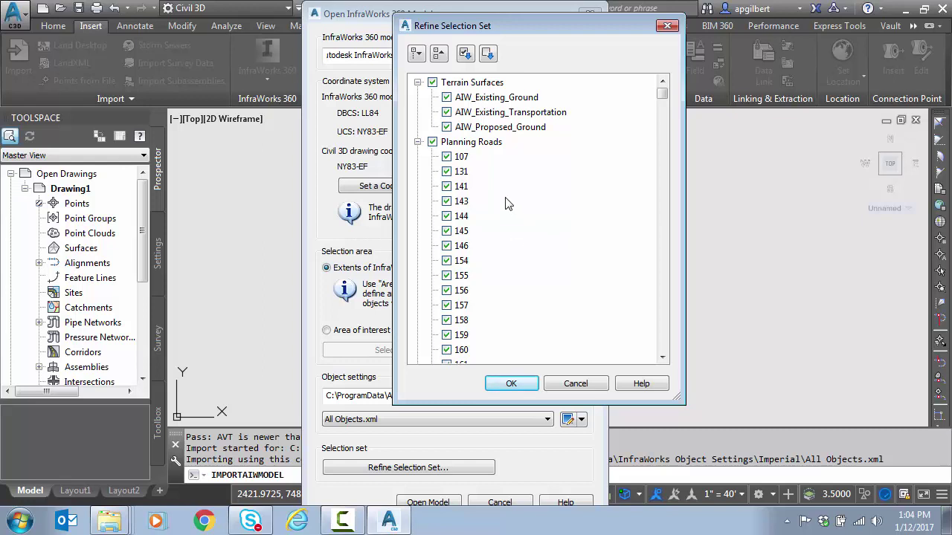
left_click(488, 54)
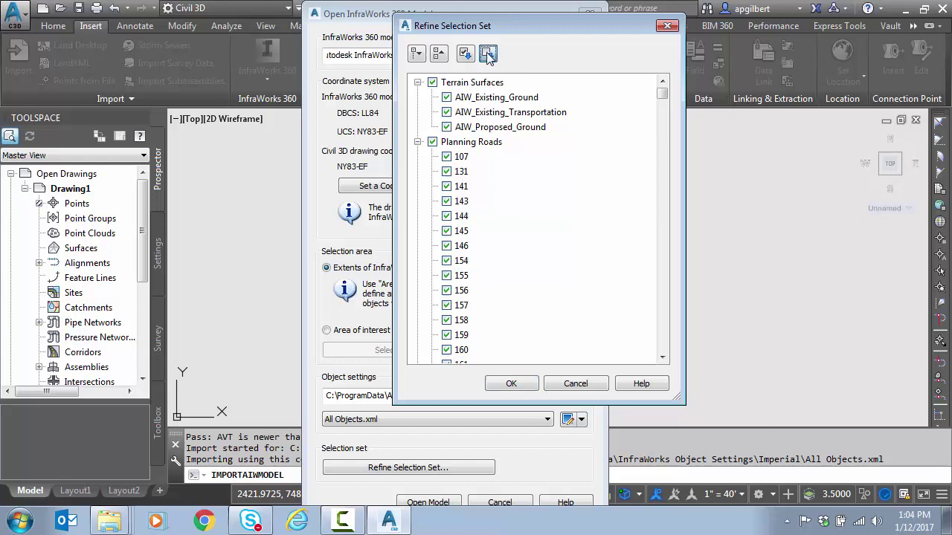
left_click(446, 97)
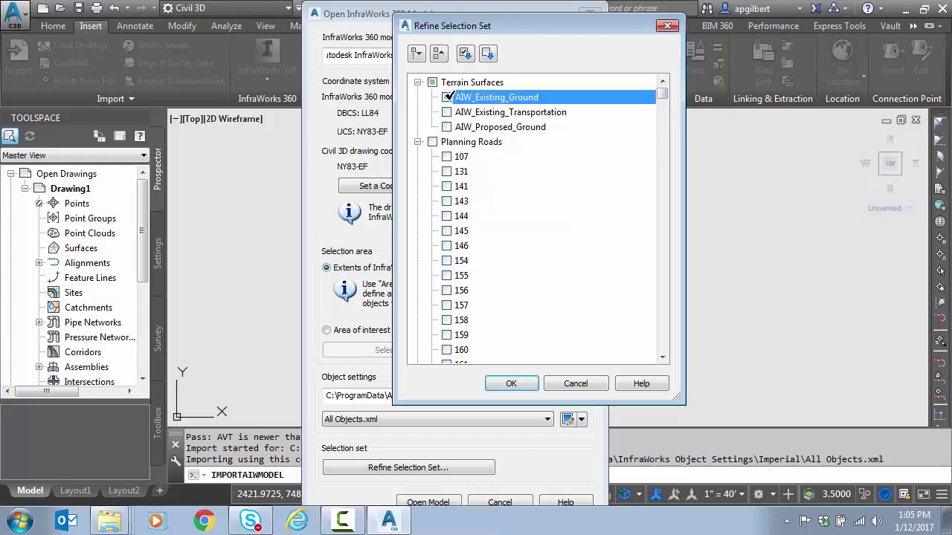
Add terrain-modifying coverage 1 to the selection set and accept the refined selection.
scroll(546, 239, "down", 1)
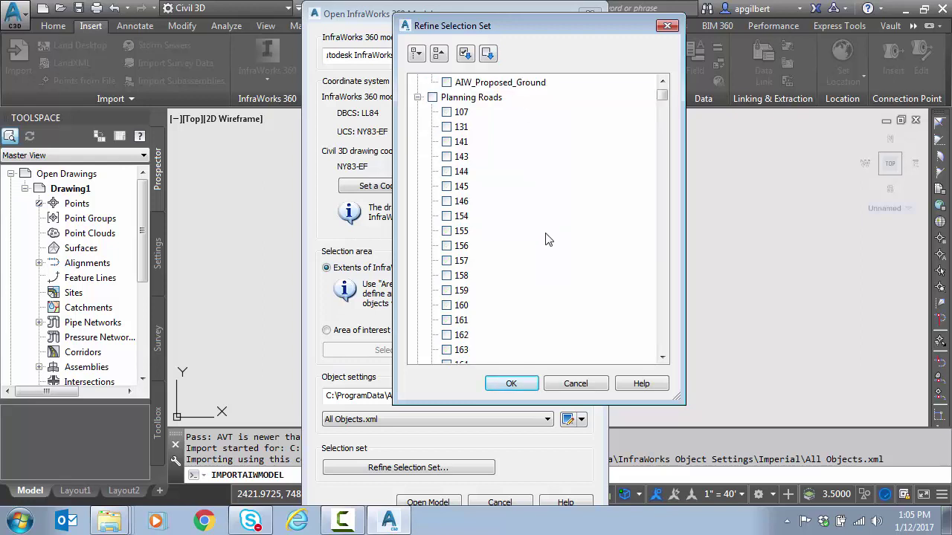
scroll(547, 238, "down", 12)
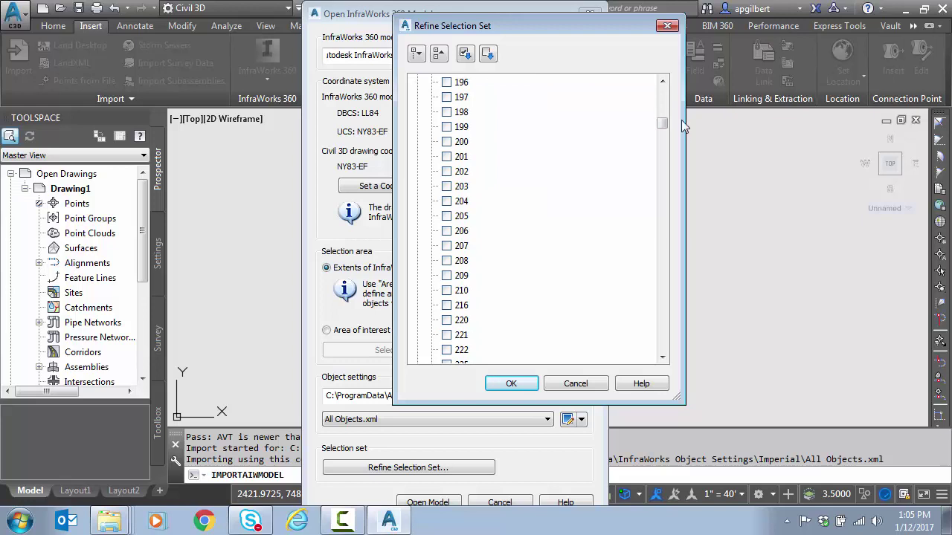
left_click_drag(661, 124, 652, 352)
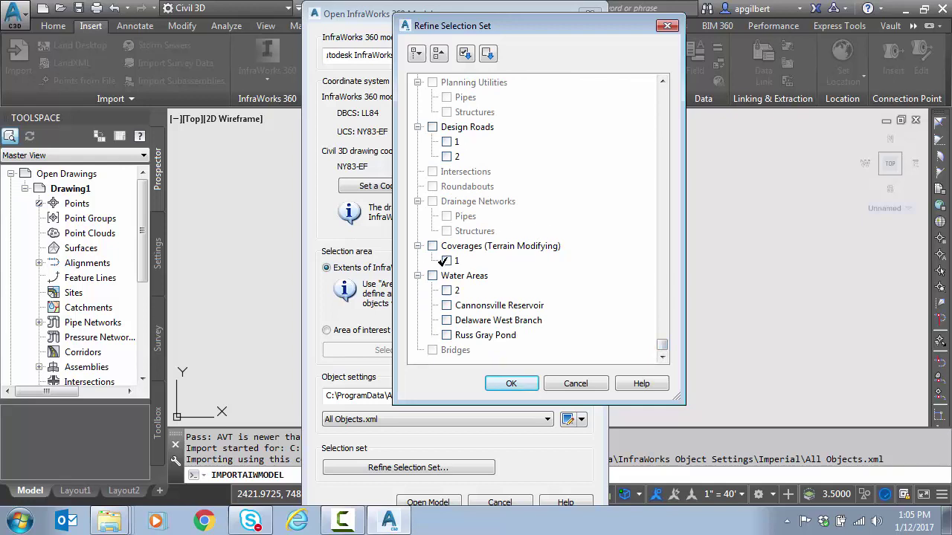
left_click(447, 260)
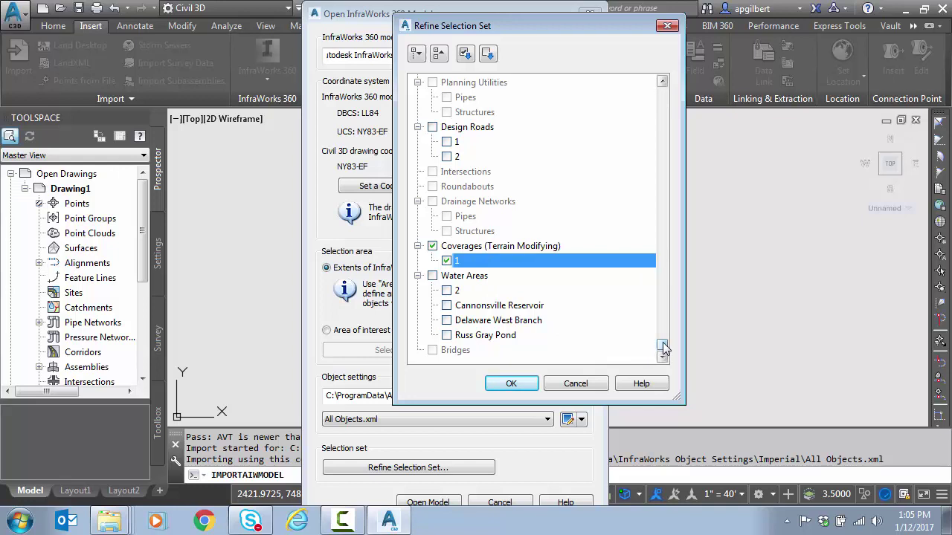
mouse_move(664, 346)
left_mouse_down()
mouse_move(669, 278)
mouse_move(665, 355)
left_mouse_up()
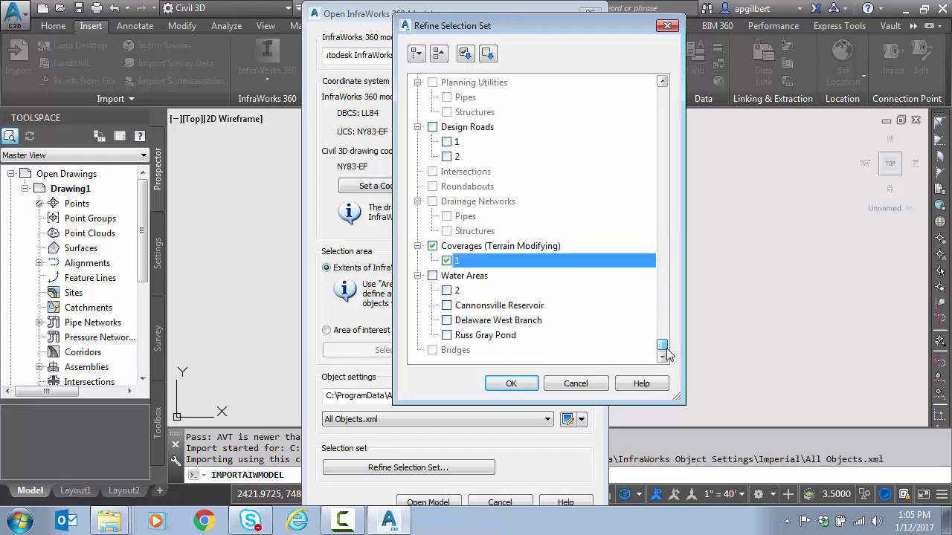
left_click(502, 384)
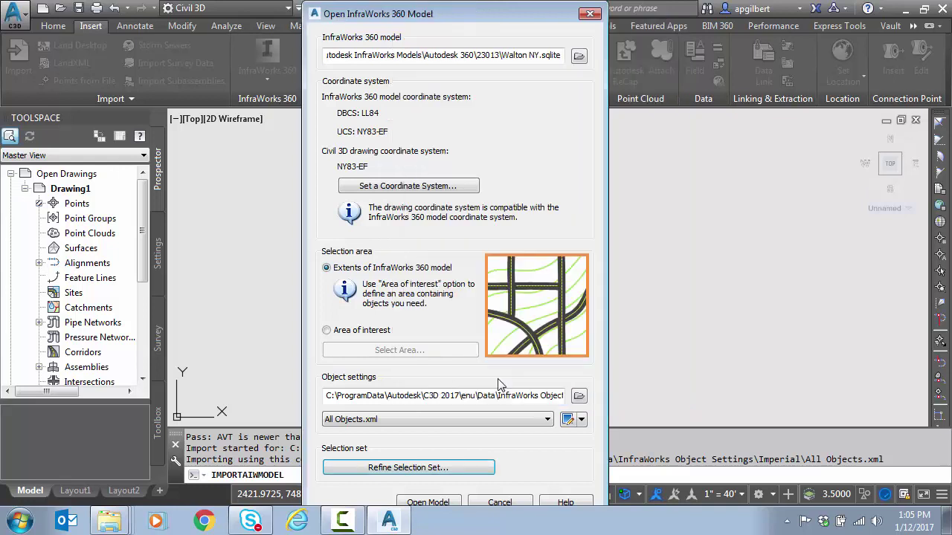
Open the InfraWorks model in the drawing with the refined selection, keeping the current display mode for the large surface.
left_click(417, 503)
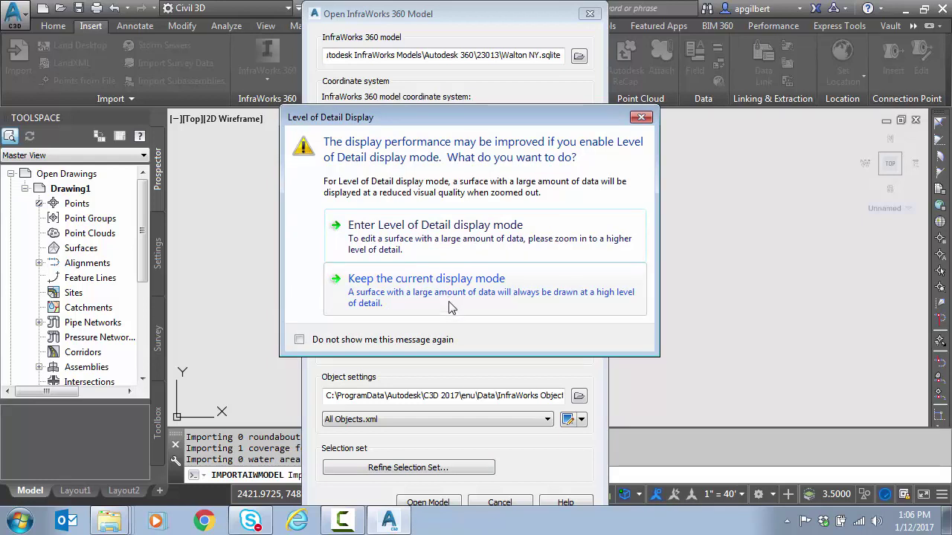
left_click(450, 296)
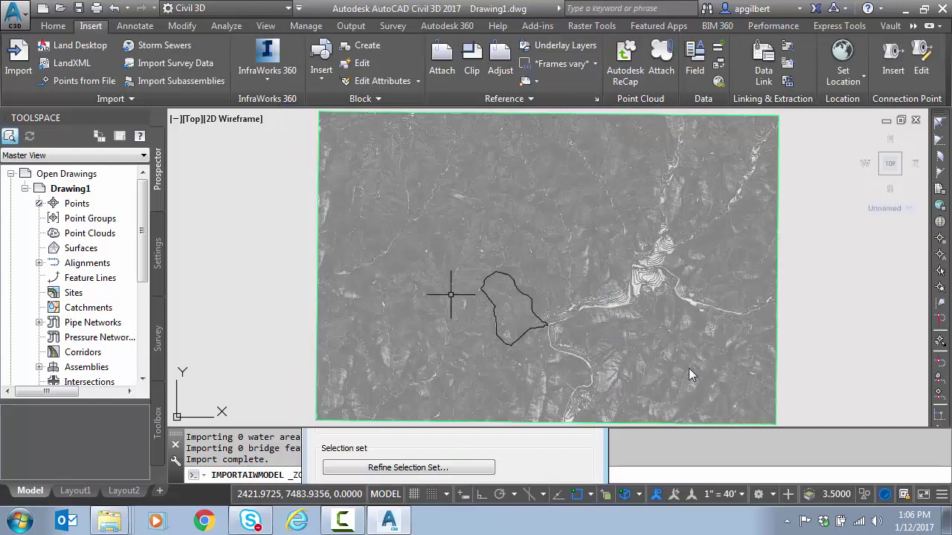
middle_click(547, 361)
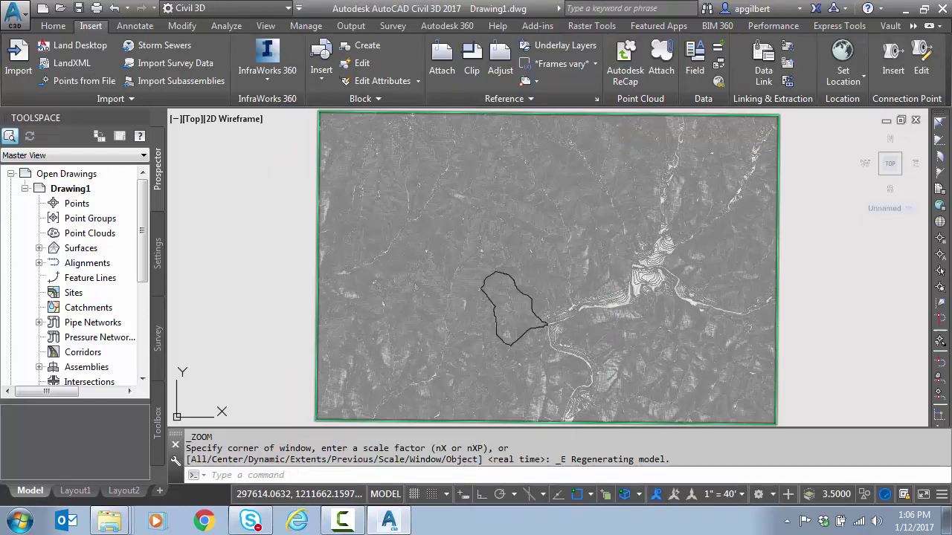
Examine the imported watershed boundary against the existing ground contours, along its ridges and down to the outlet.
left_click(521, 334)
scroll(484, 304, "up", 2)
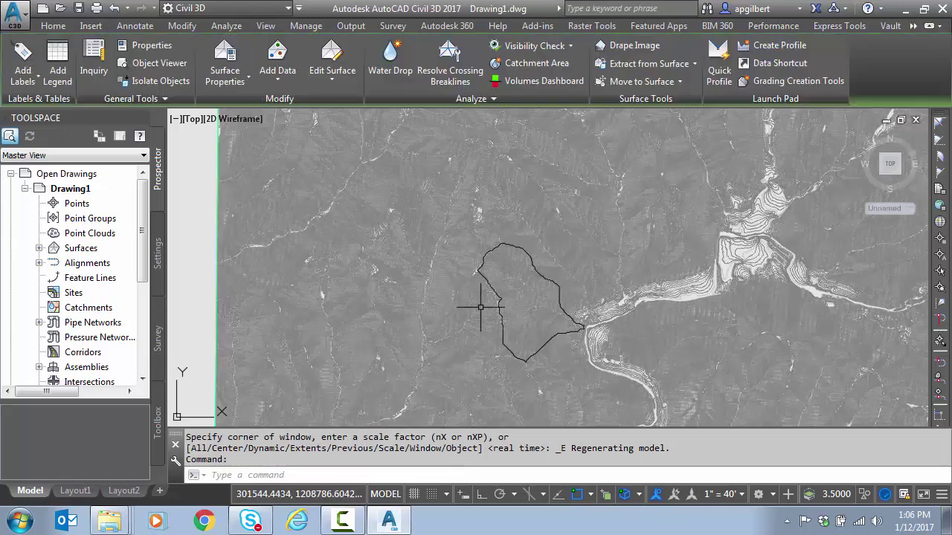
scroll(510, 305, "up", 5)
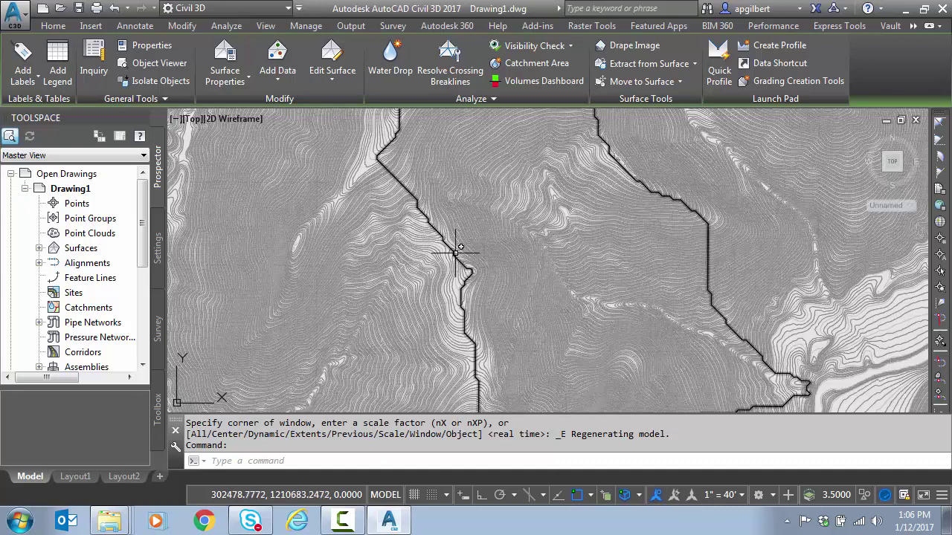
mouse_move(456, 254)
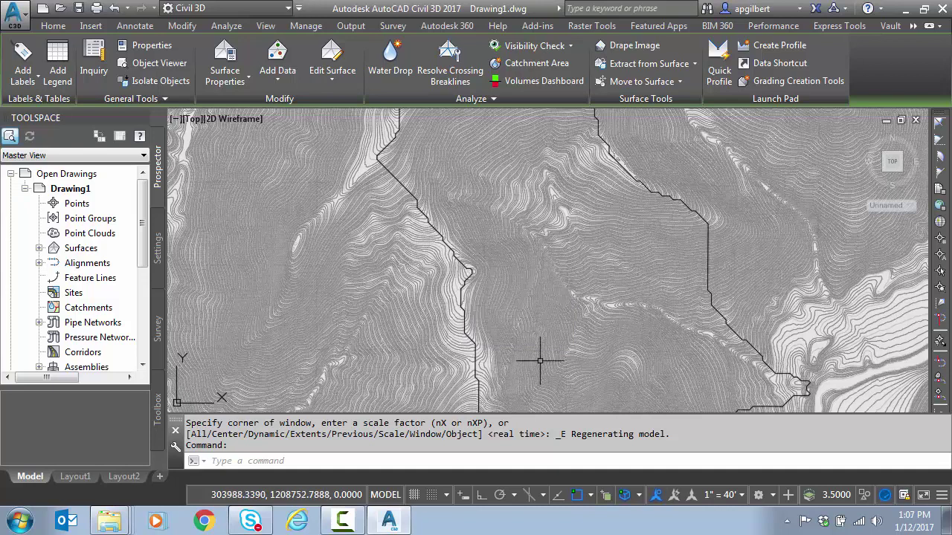
scroll(534, 353, "down", 2)
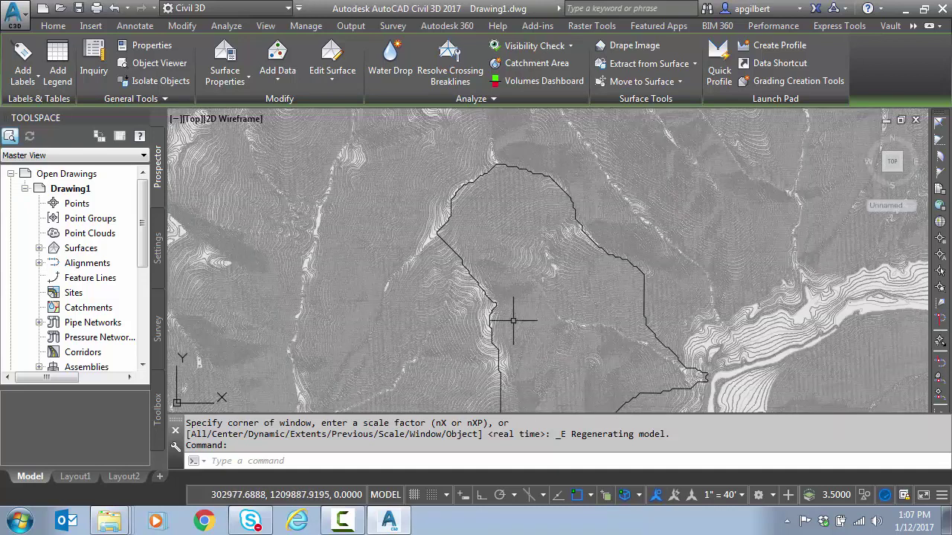
scroll(610, 238, "up", 3)
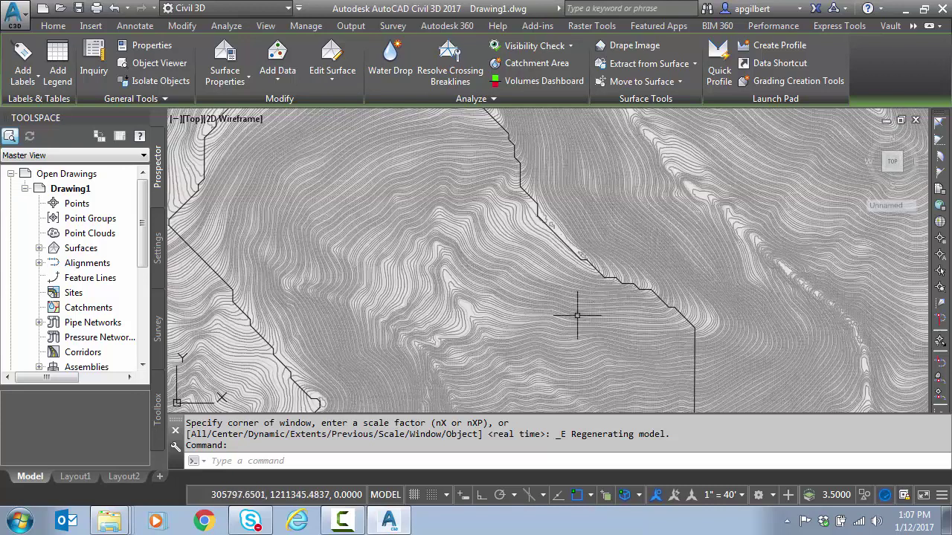
middle_click_drag(525, 290, 637, 352)
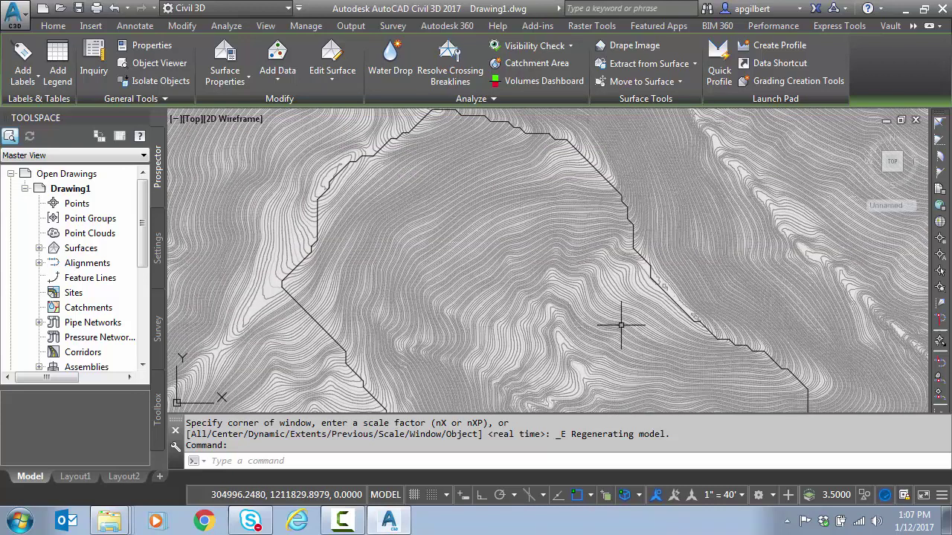
mouse_move(457, 375)
middle_mouse_down()
mouse_move(401, 295)
mouse_move(374, 229)
middle_mouse_up()
scroll(374, 229, "down", 2)
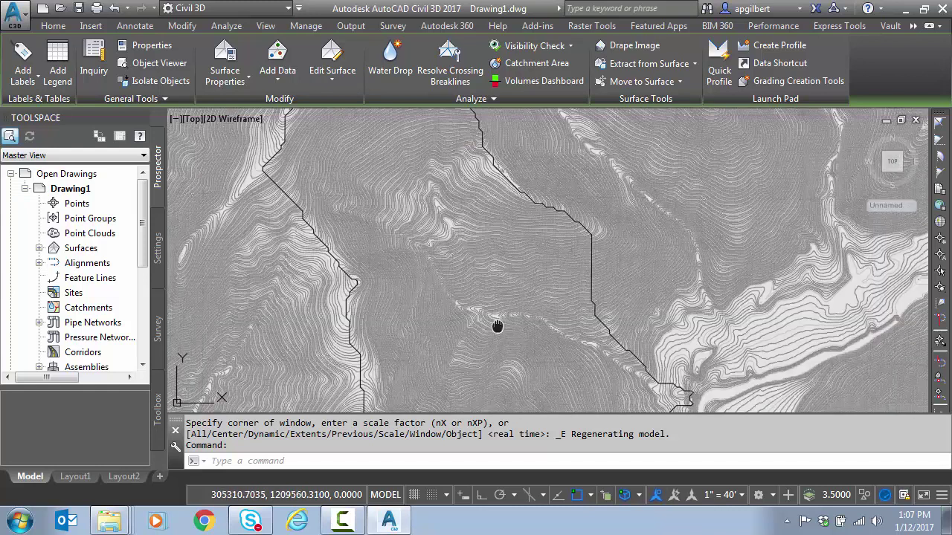
middle_click_drag(493, 327, 446, 206)
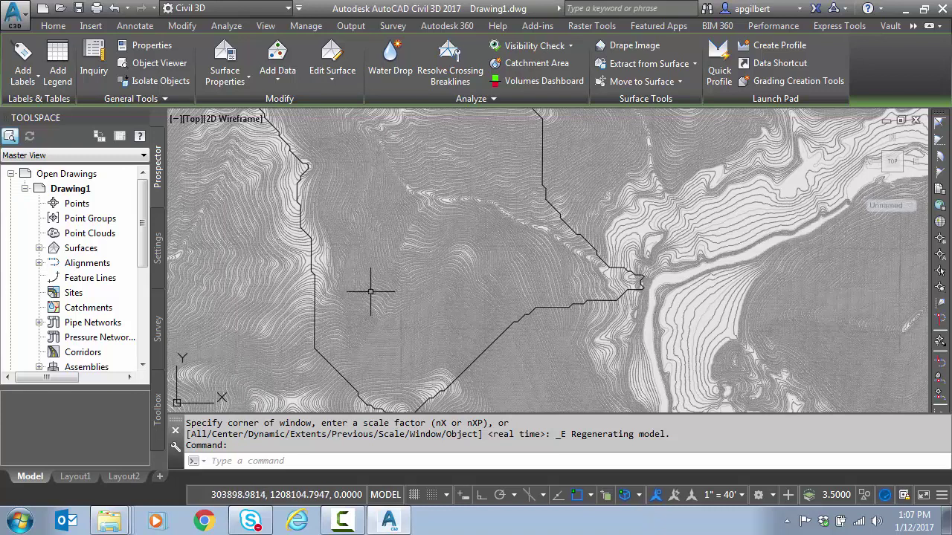
mouse_move(370, 291)
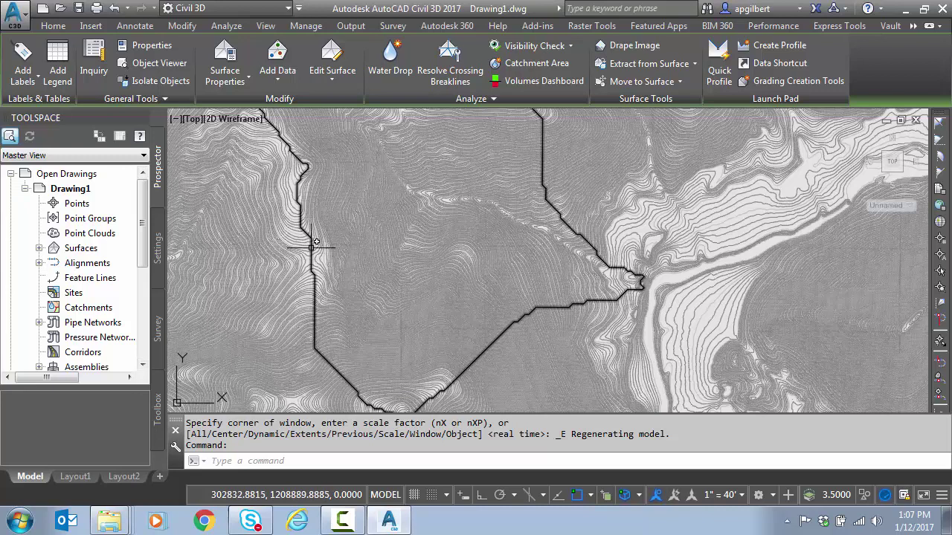
right_click(80, 312)
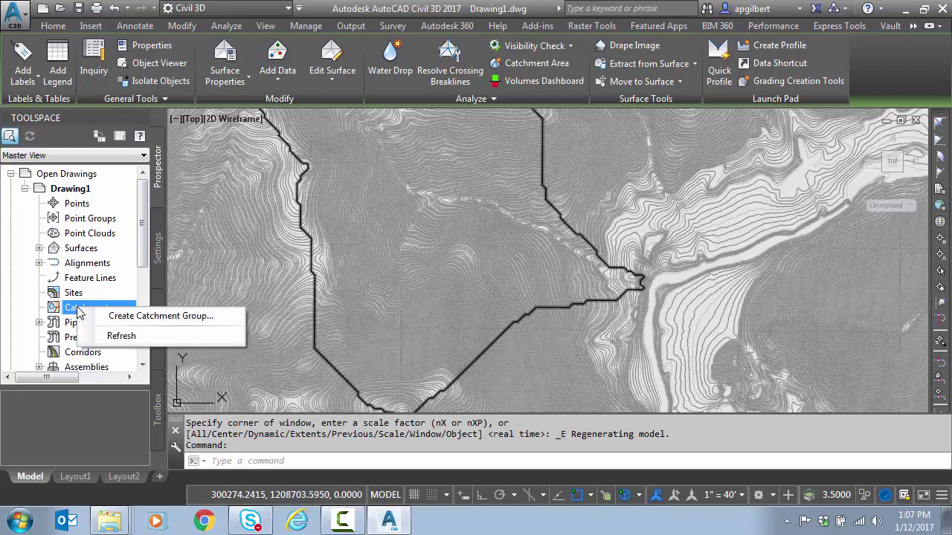
key("Escape")
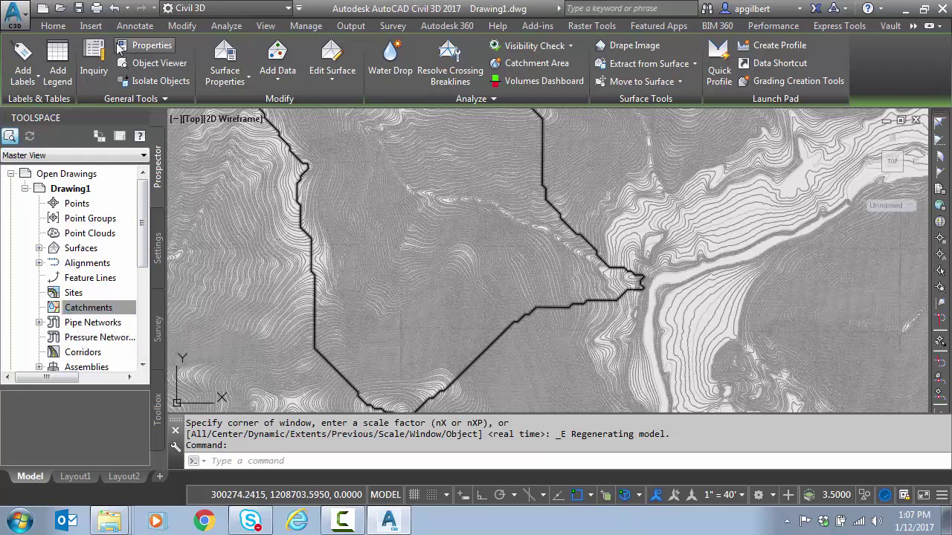
left_click(54, 27)
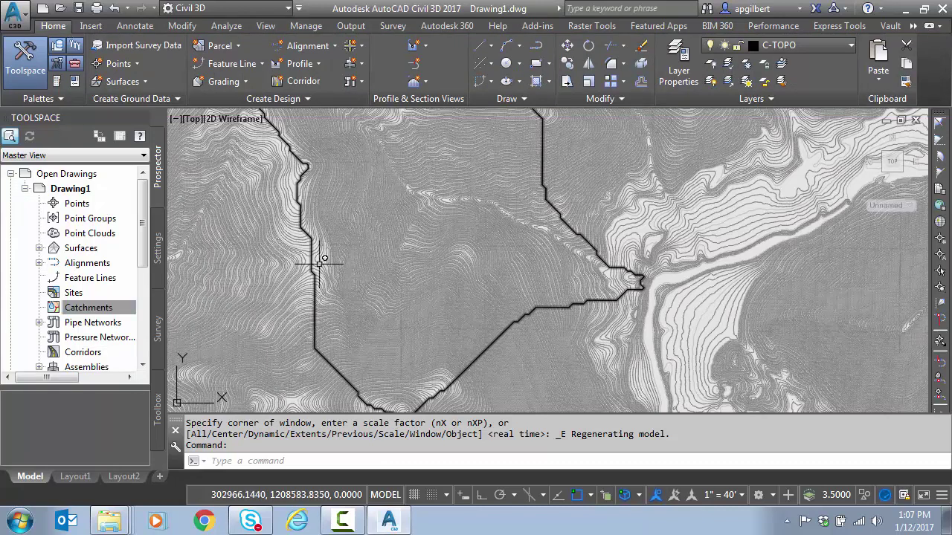
left_click(124, 311)
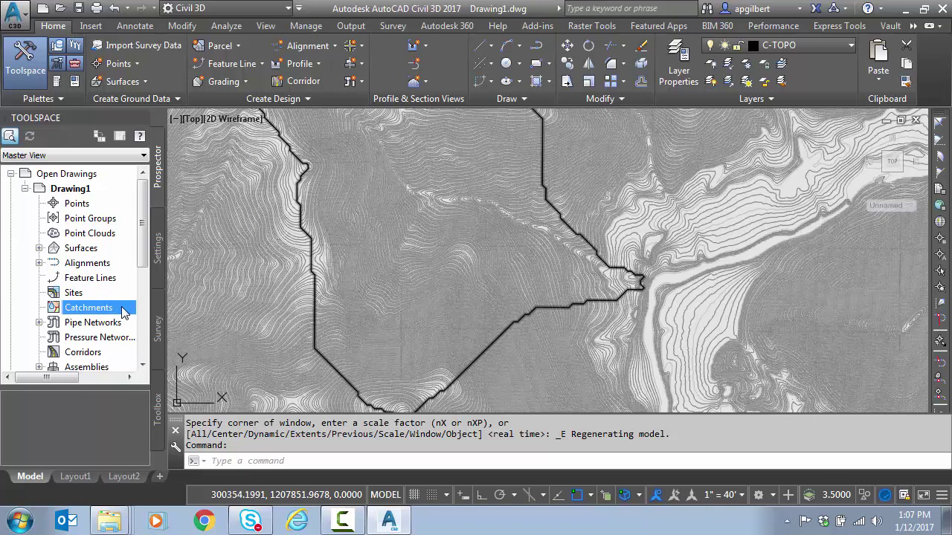